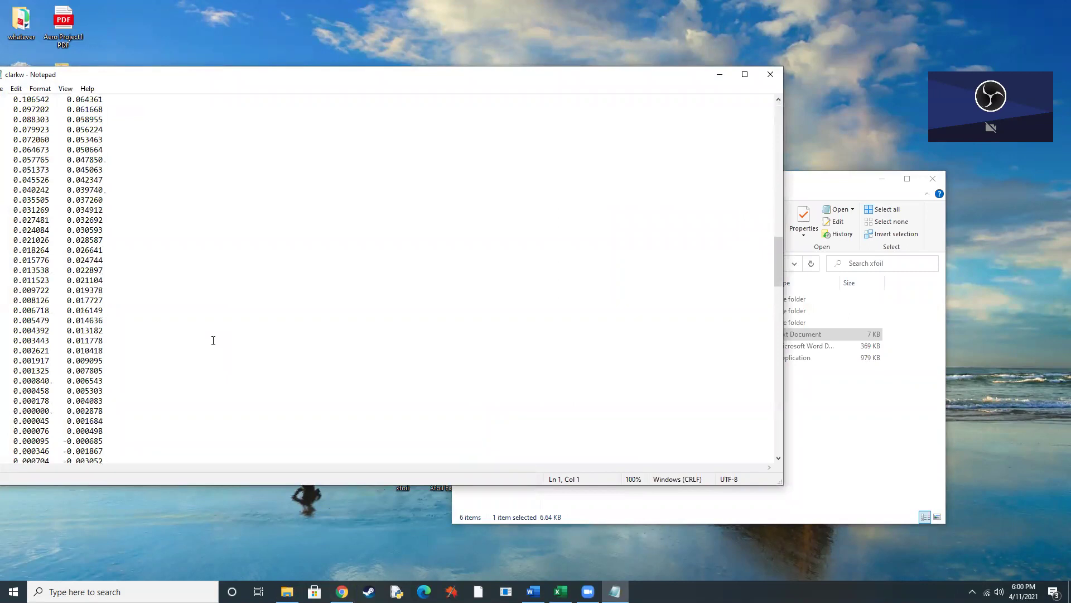
Look through the Clark W coordinate file and close it along with the xfoil folder window
scroll(213, 340, "down", 10)
scroll(212, 339, "up", 20)
scroll(268, 335, "up", 20)
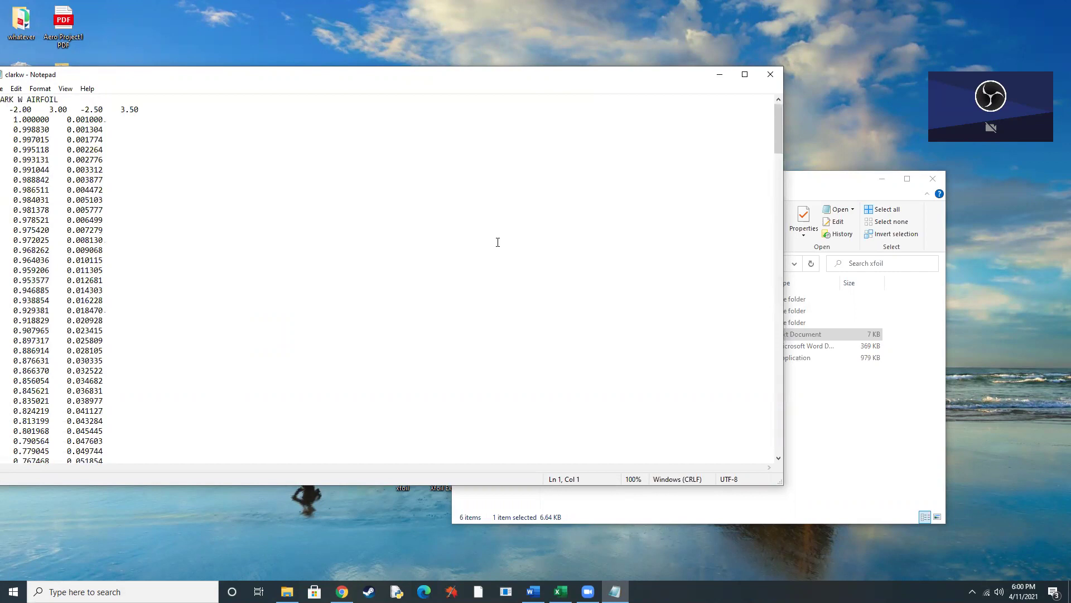
left_click(771, 75)
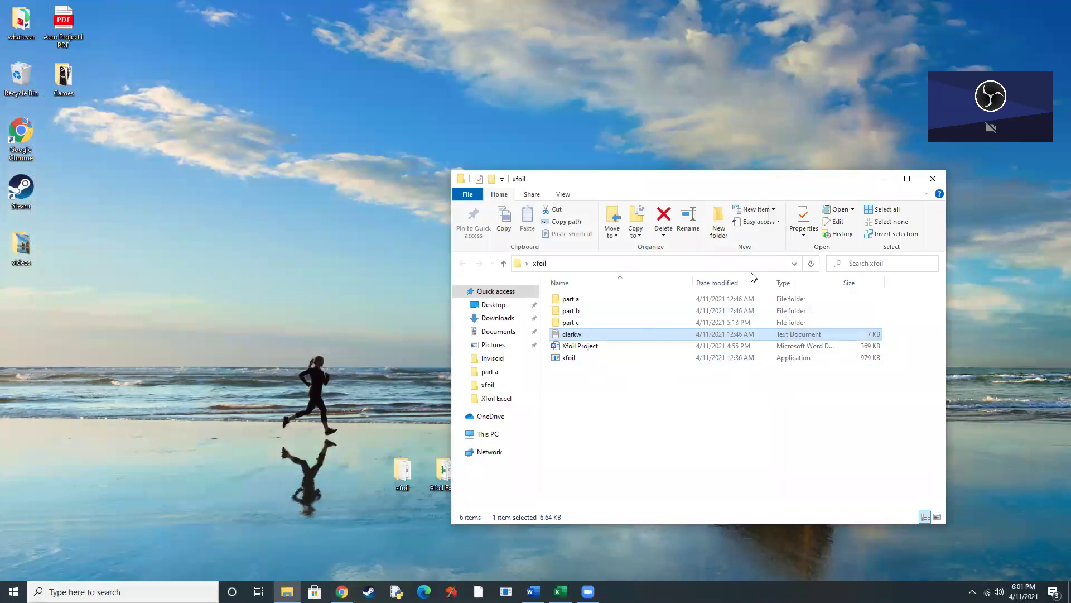
left_click(932, 178)
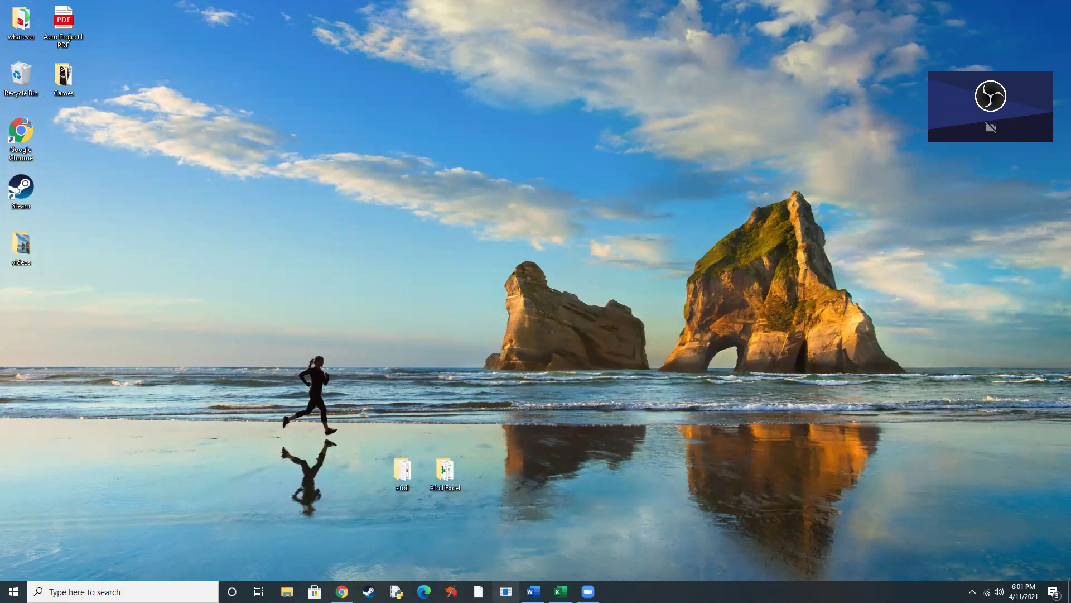
Switch to XFOIL and load the airfoil coordinates from clarkw.txt
left_click(506, 591)
left_click_drag(486, 134, 742, 196)
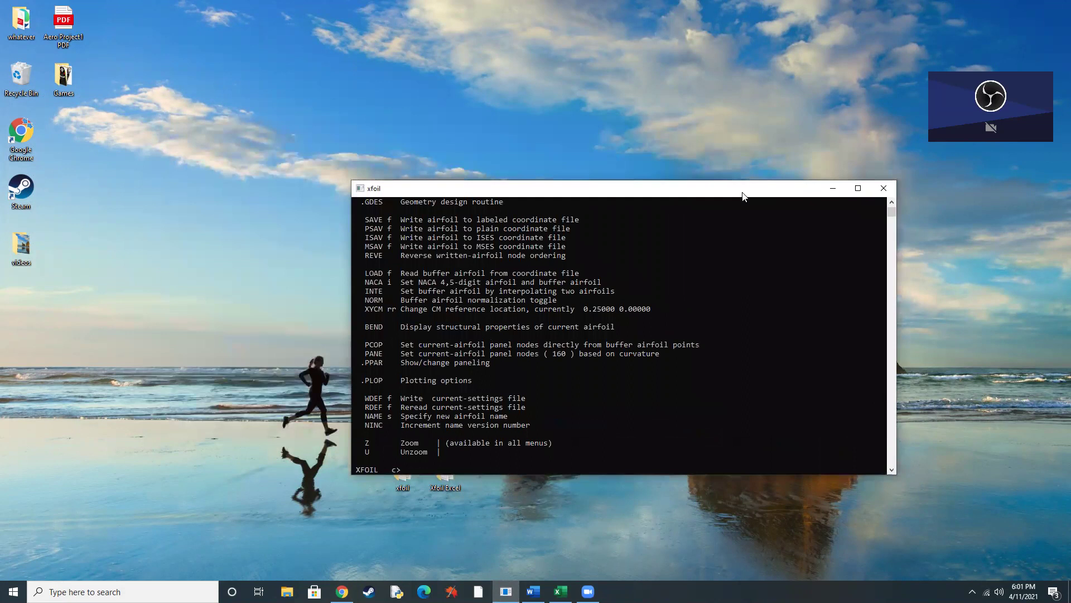
type("c")
key("BackSpace")
type("load clarkw.txt")
key("Return")
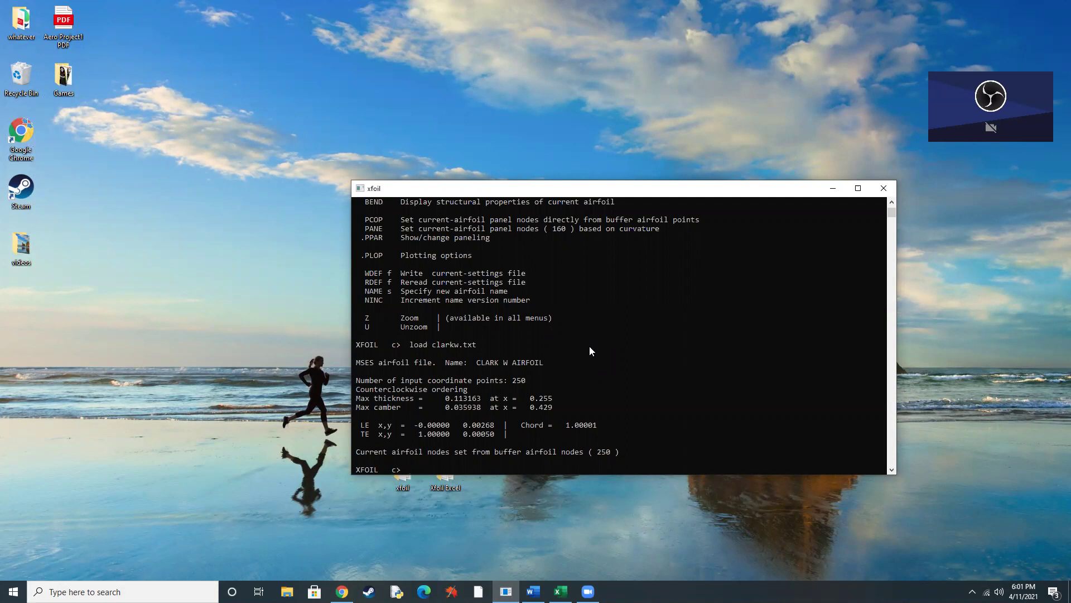
In the paneling parameters (PPAR), set the number of panel nodes to 250 and the TE/LE panel density ratio to 1
type("ppar")
key("Return")
left_click(697, 320)
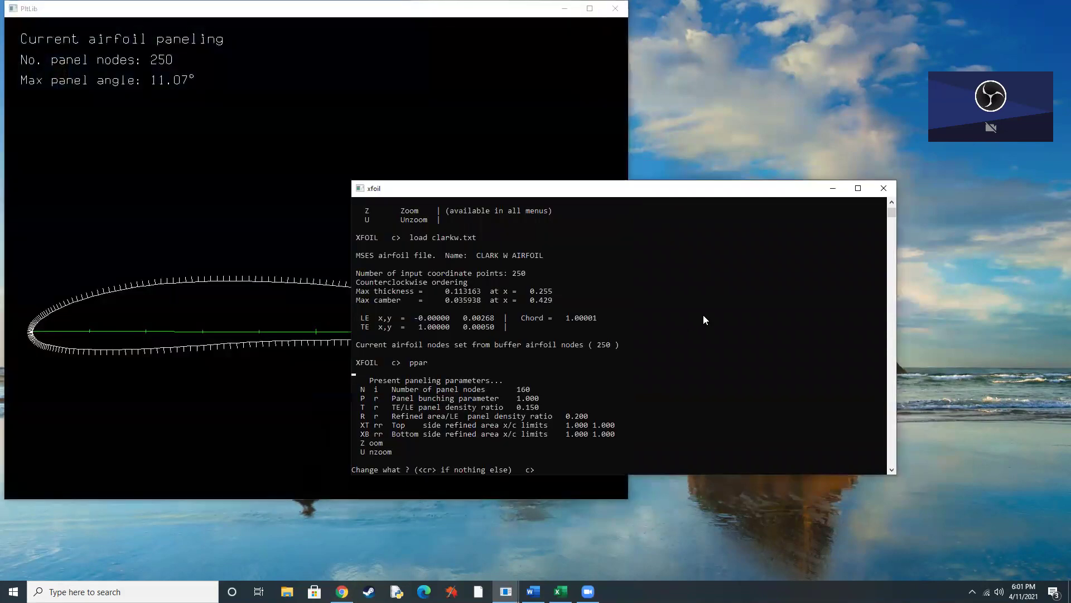
type("n 250")
key("Return")
type("t 1")
key("Return")
key("Return")
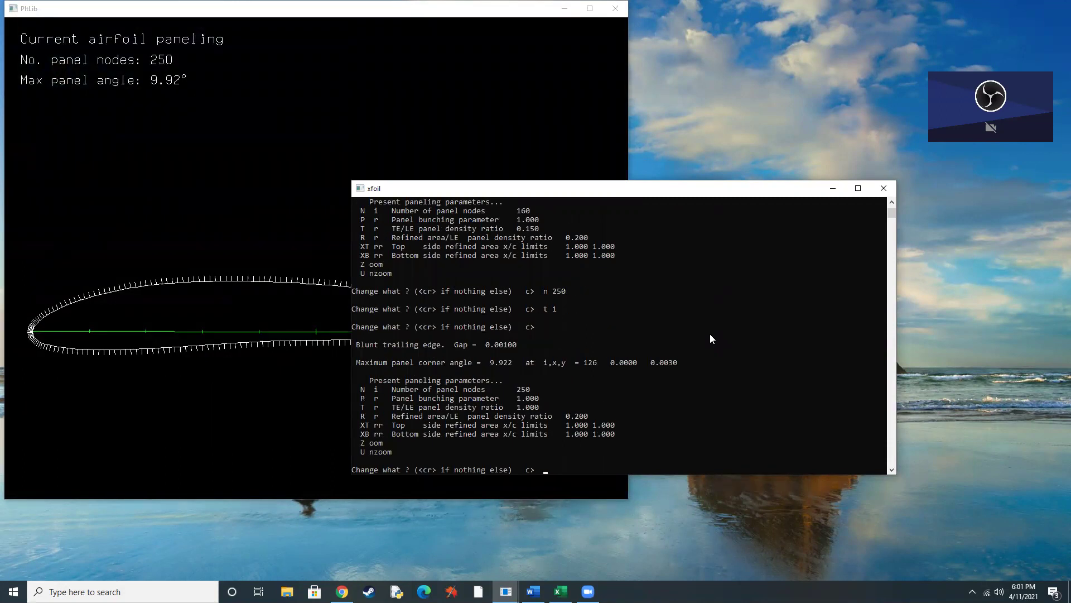
left_click(333, 127)
left_click(759, 315)
left_click_drag(738, 190, 796, 187)
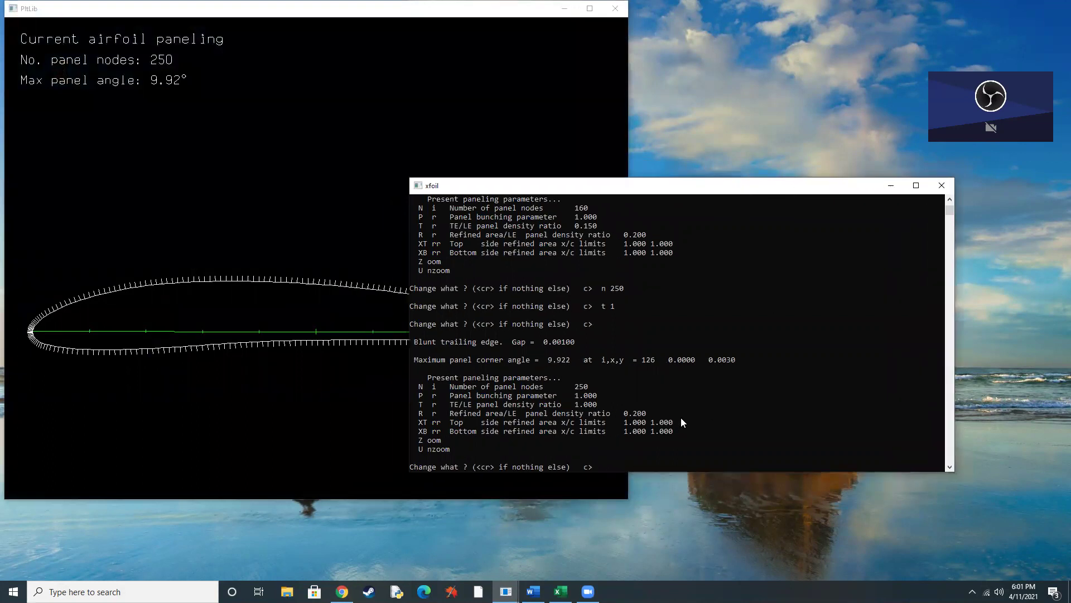
Enter the OPER routine, check the Xfoil project requirements in Chrome, and set the iteration limit to 100
key("Return")
type("oper")
key("Return")
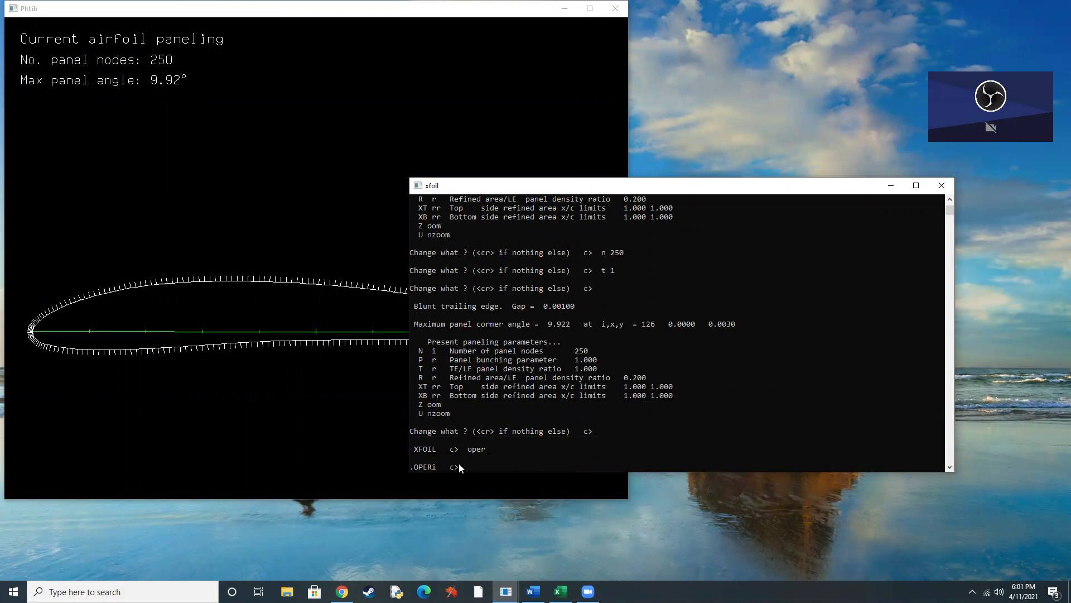
left_click(395, 477)
left_click(342, 592)
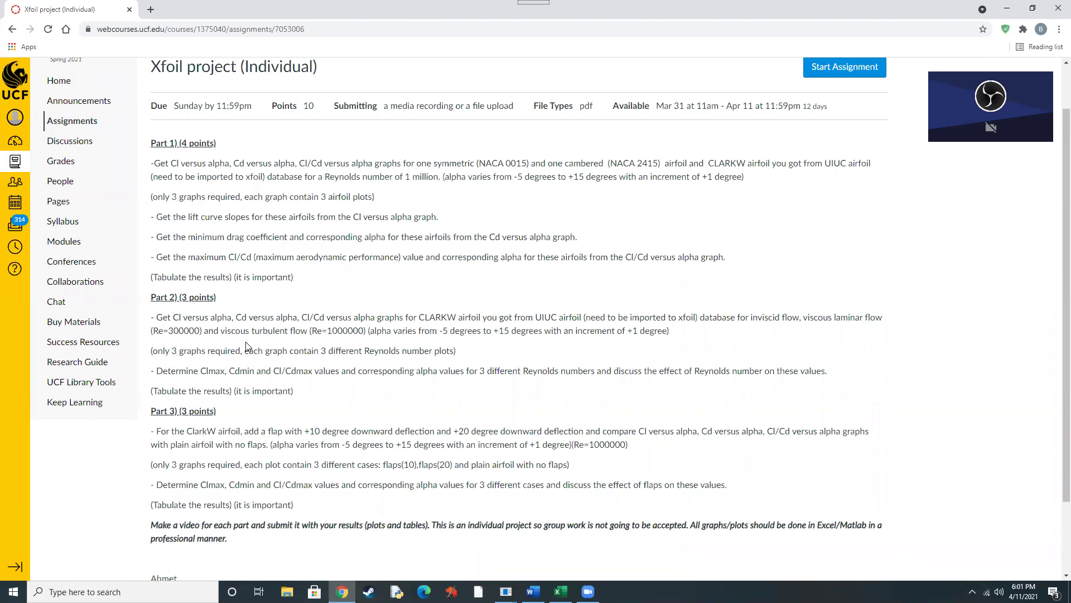
left_click(1005, 7)
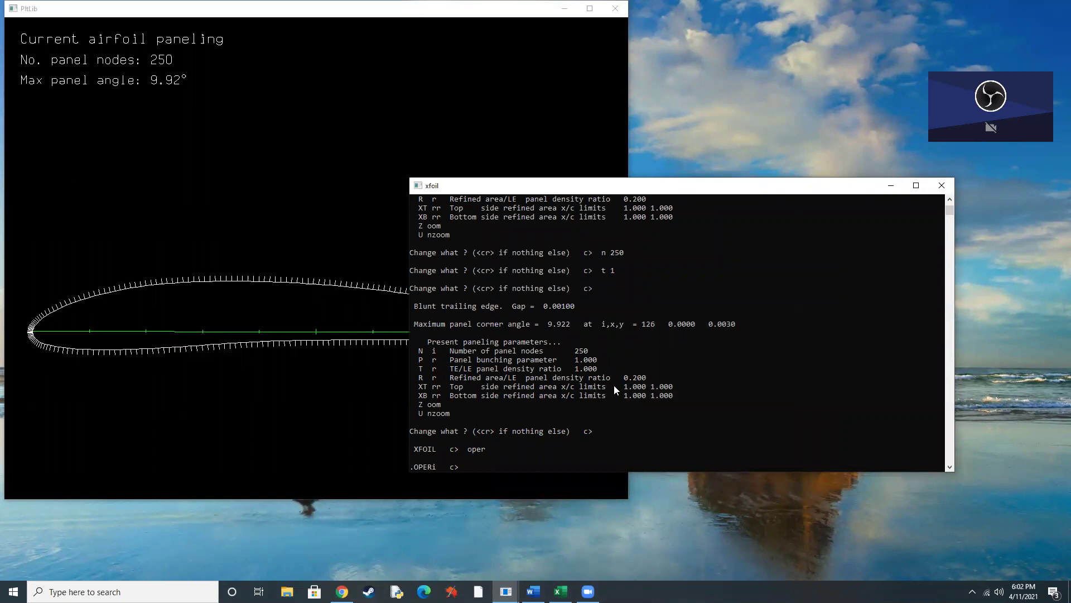
type("iter 100")
key("Return")
left_click_drag(695, 192, 747, 196)
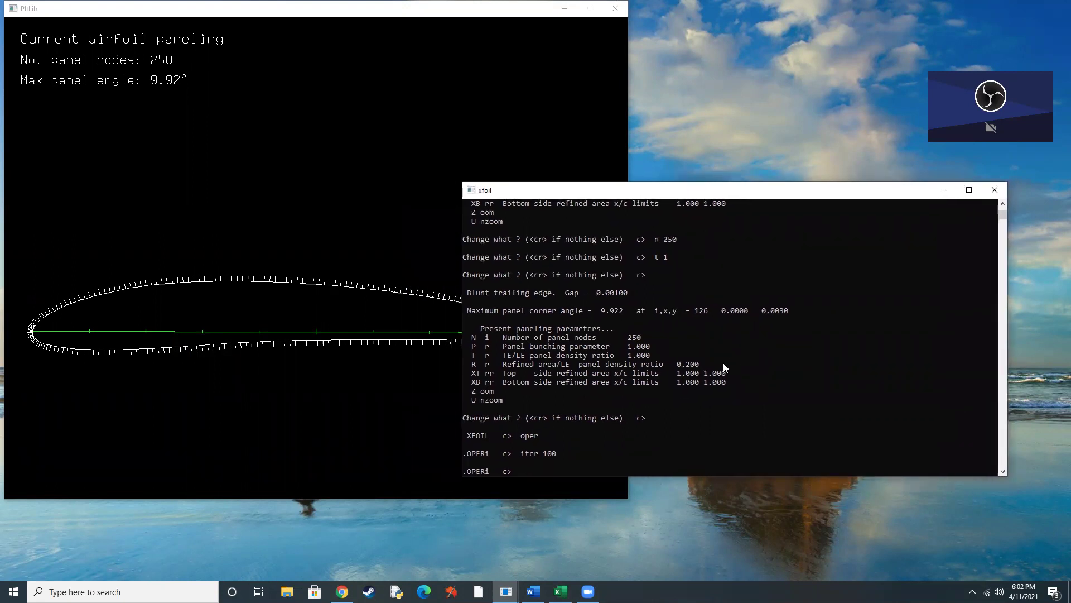
Run an inviscid alpha sweep from -5 to 15 degrees in 1 degree increments and view the resulting plot
type("aseq -5 15 1")
key("Return")
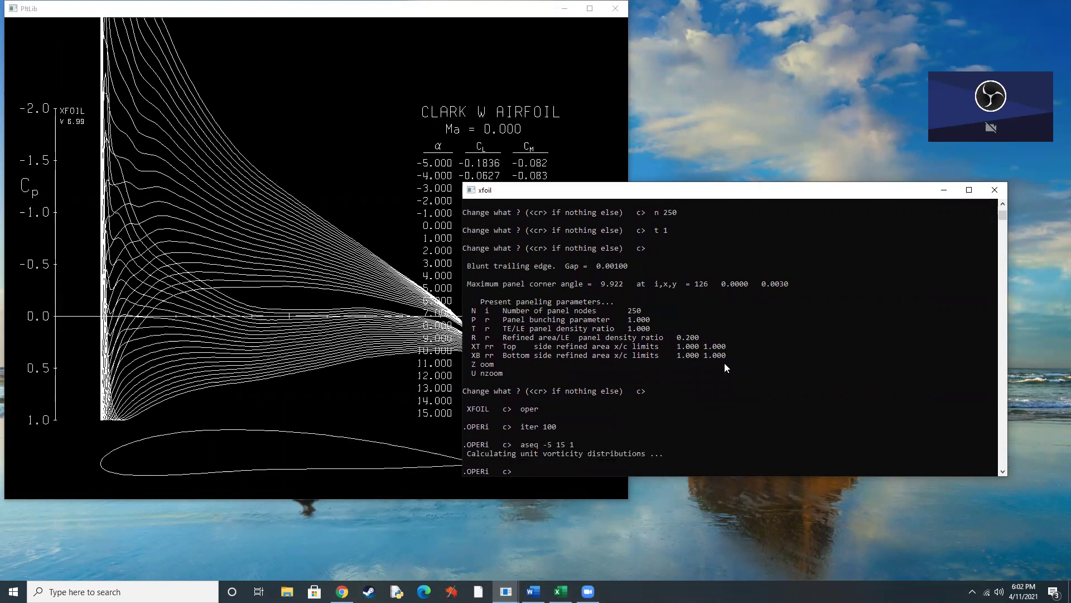
left_click_drag(726, 194, 820, 238)
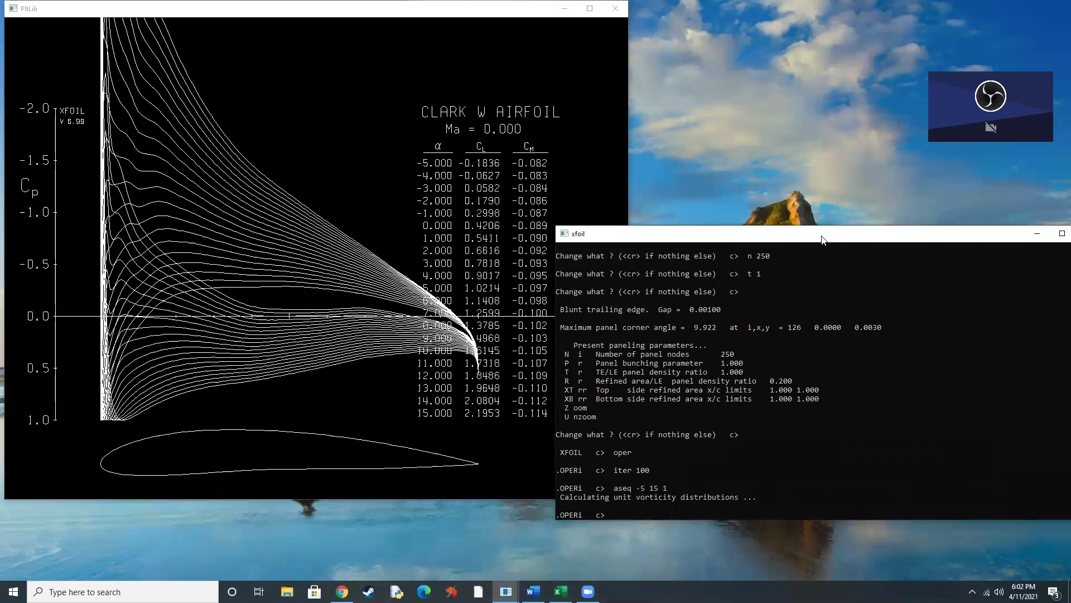
left_click(304, 391)
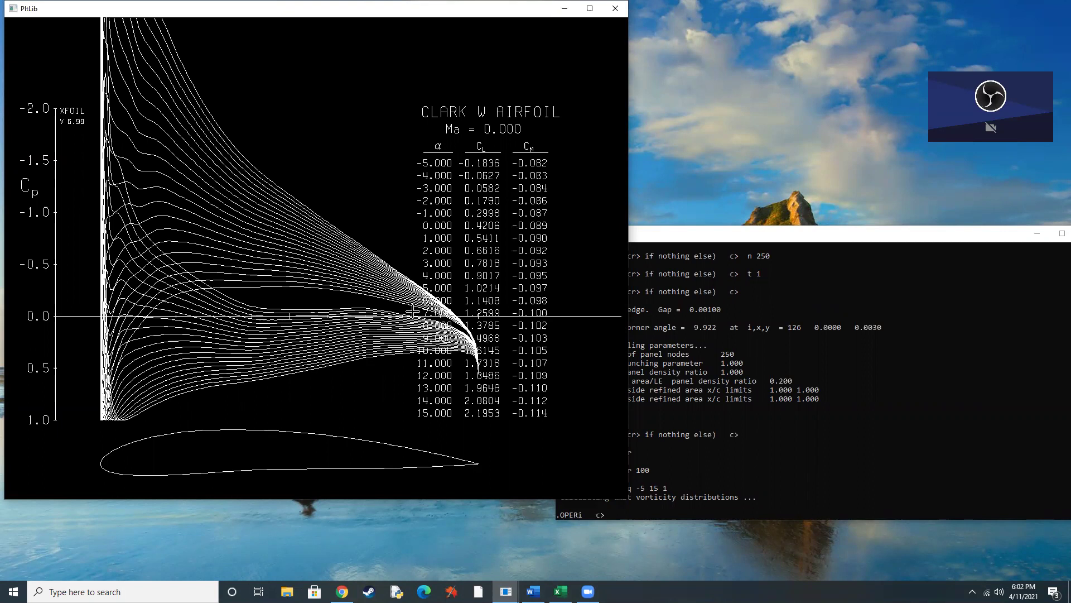
left_click(788, 239)
left_click_drag(777, 239, 763, 207)
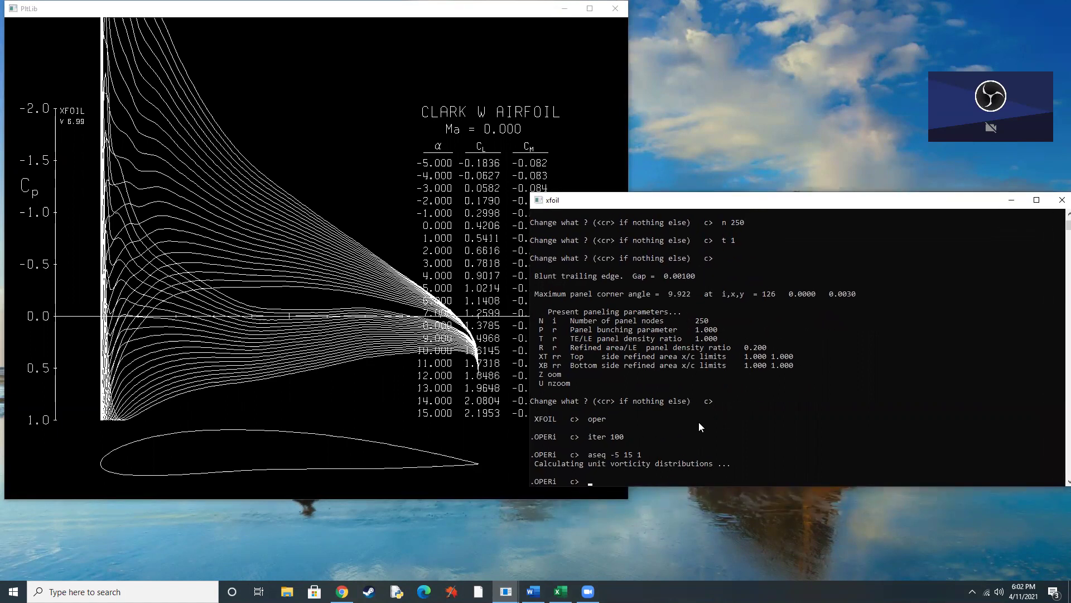
Start polar accumulation with the save file named inviscid and no dump file
type("pacc")
key("Return")
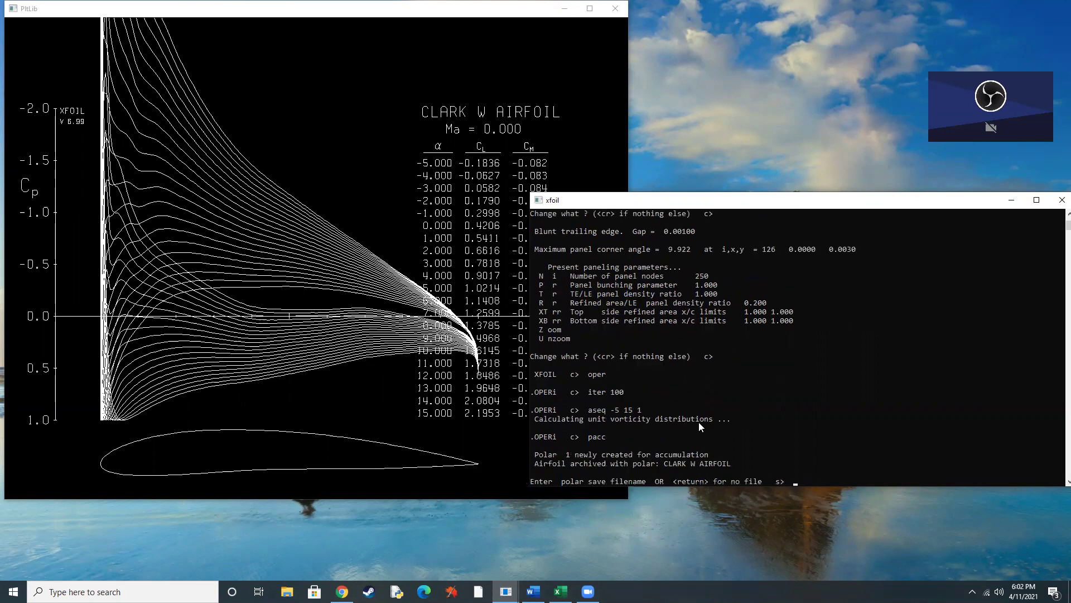
type("inviscid")
key("Return")
key("Return")
Toggle the boundary-layer initialization and rerun the -5 to 15 degree sweep in 1 degree steps to record the polar
type("init")
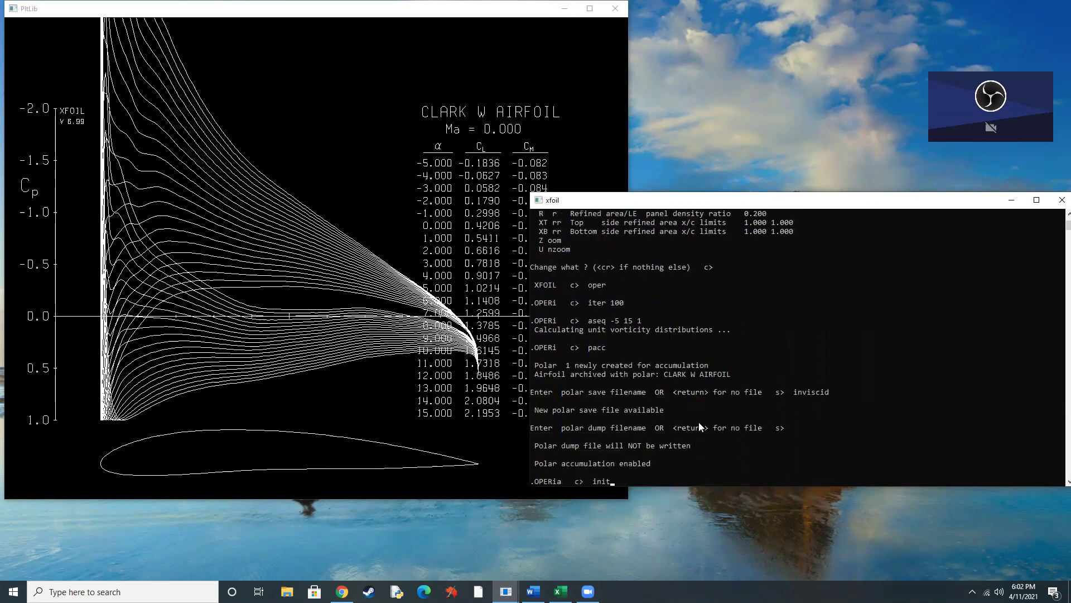
key("Return")
type("aseq -5 15 1")
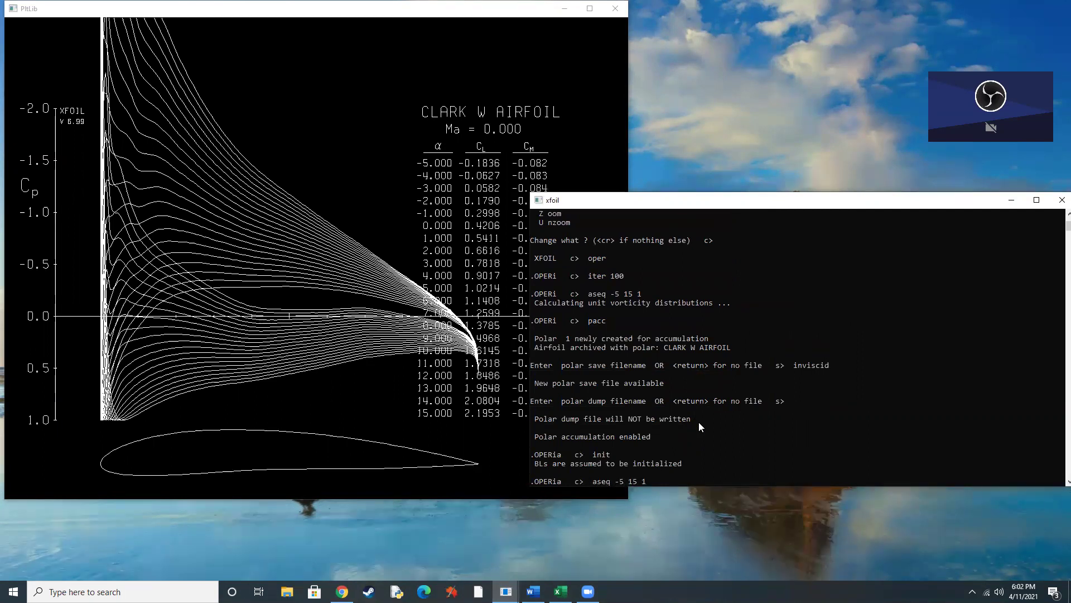
key("Return")
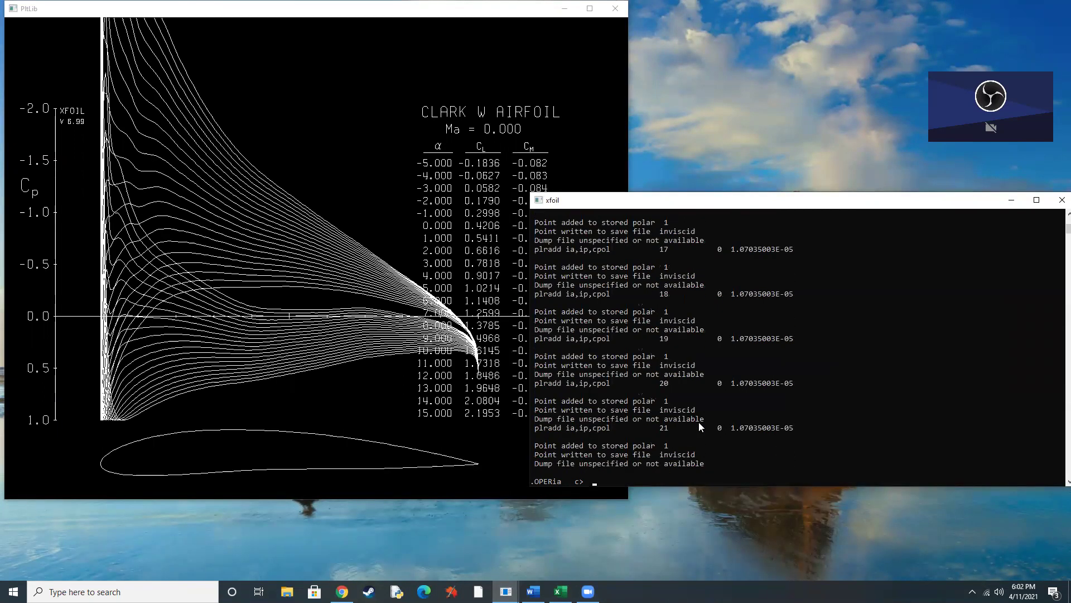
Clear the XFOIL windows away and open the inviscid polar file from the xfoil folder in Notepad to view its data
left_click(1011, 200)
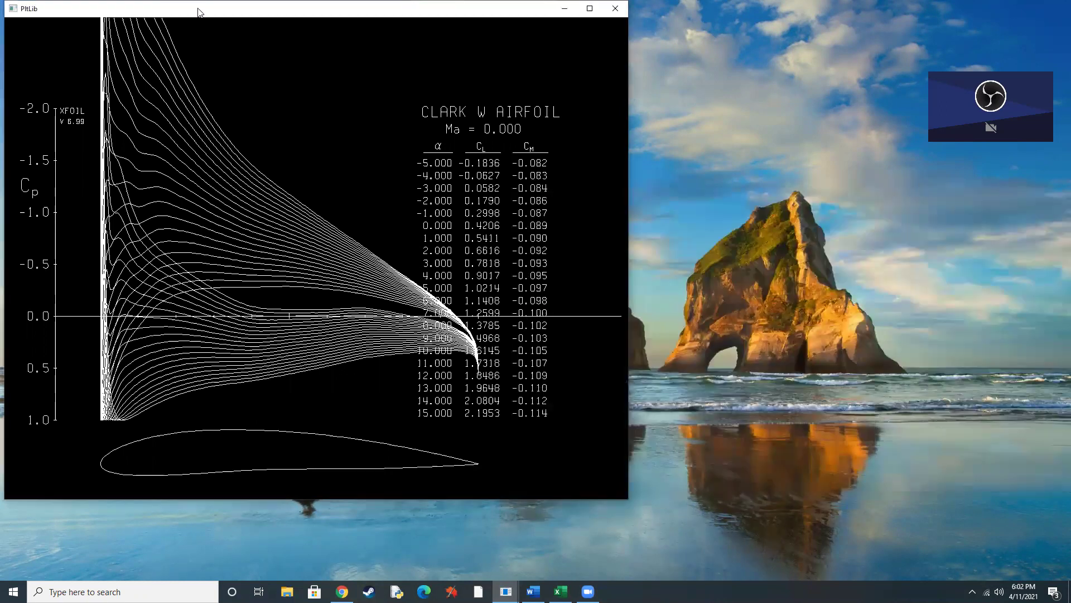
left_click_drag(195, 9, 200, 77)
left_click(570, 76)
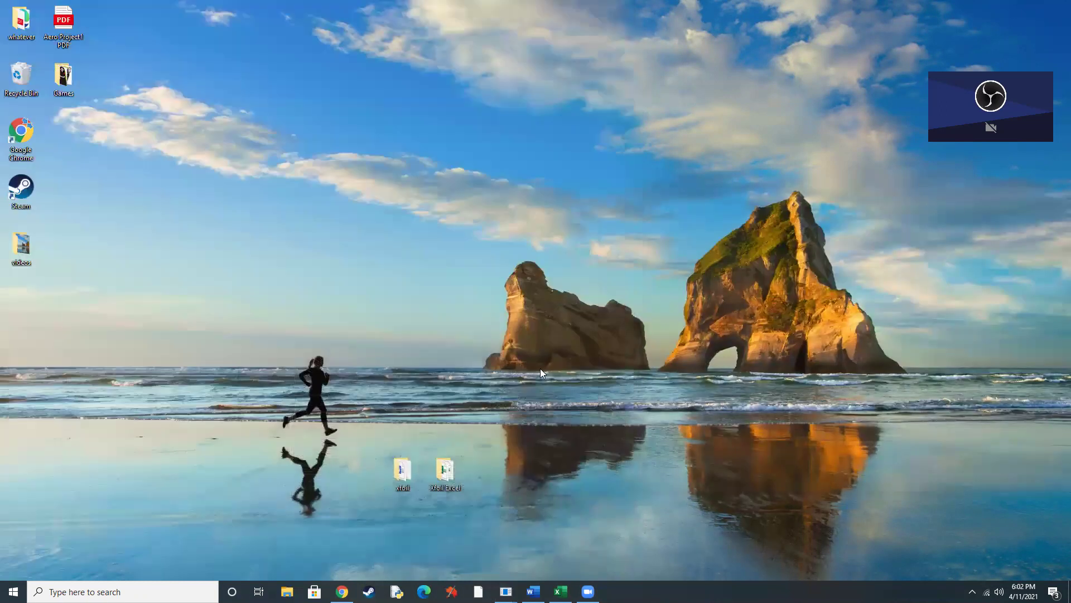
double_click(403, 469)
double_click(578, 345)
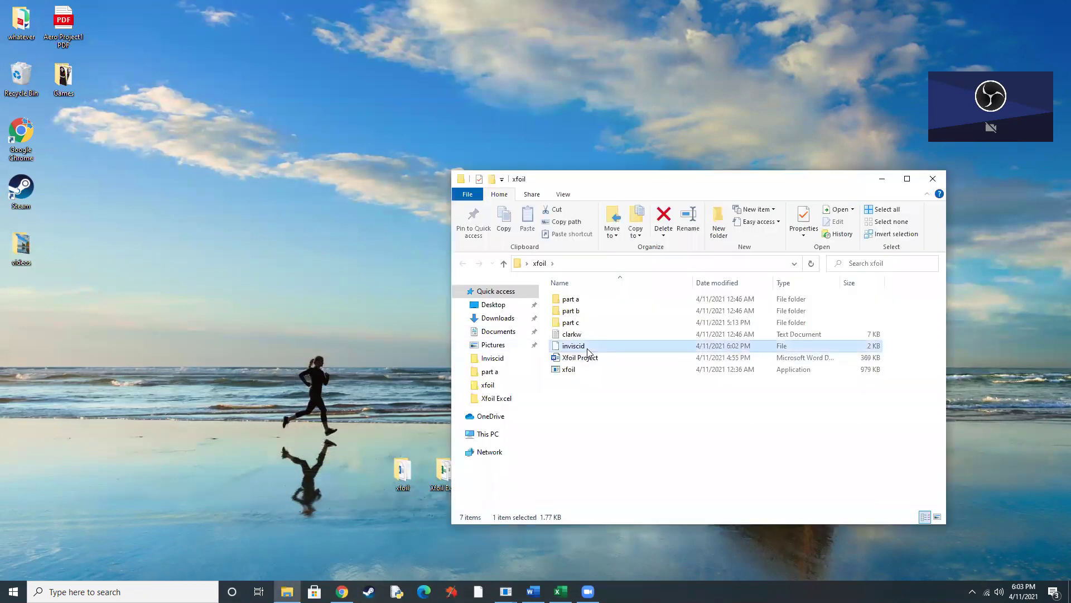
left_click(510, 280)
left_click(572, 419)
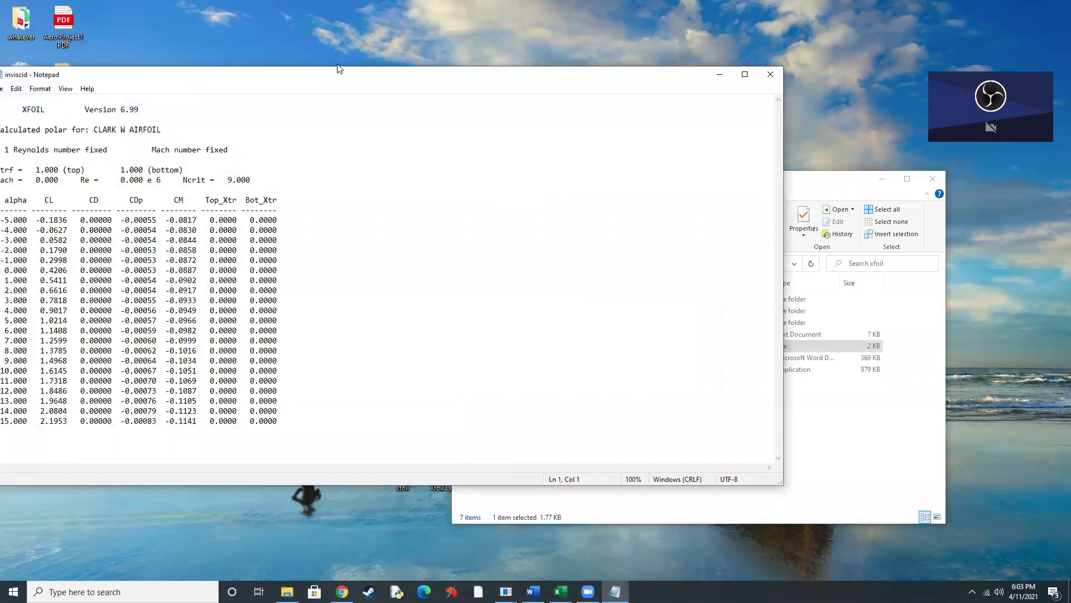
left_click_drag(338, 73, 472, 73)
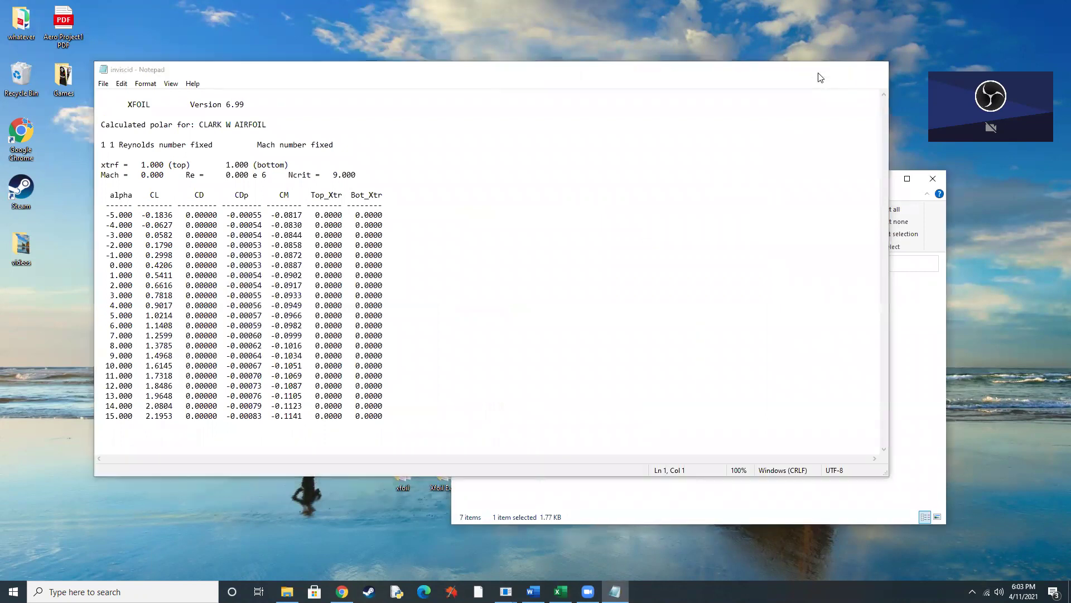
left_click(825, 69)
Switch to Excel and open the inviscid file from the xfoil folder, with the file filter set to All Files
key("alt+Tab")
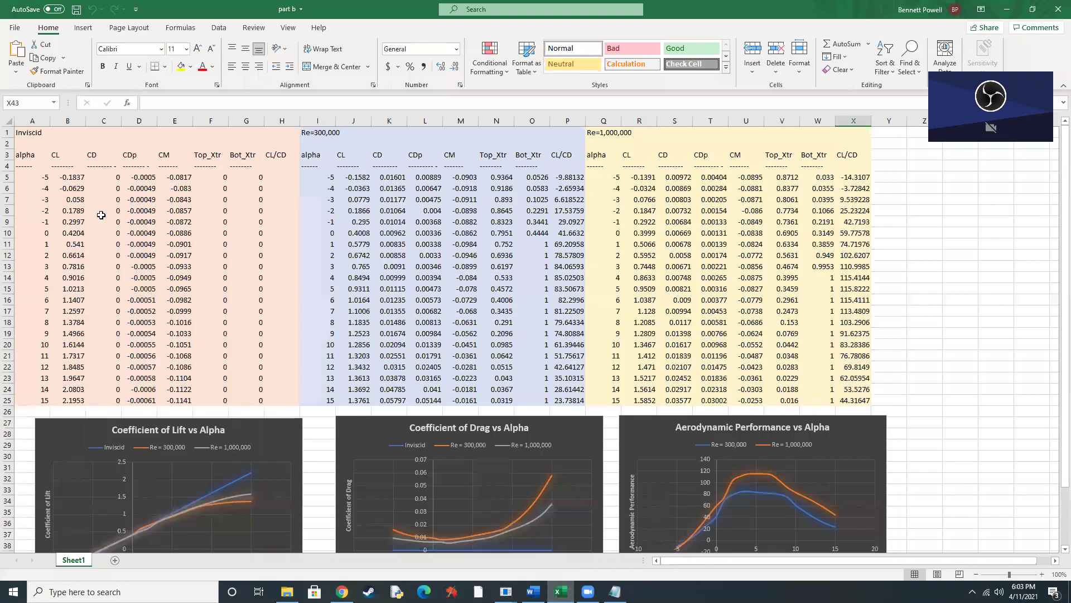
left_click(13, 26)
left_click(35, 109)
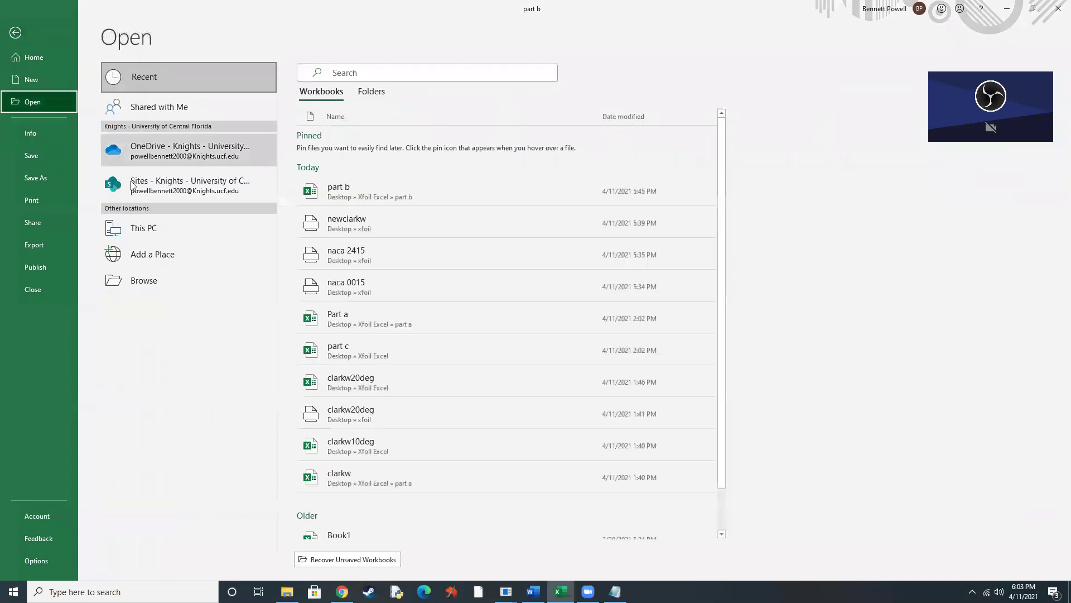
left_click(174, 277)
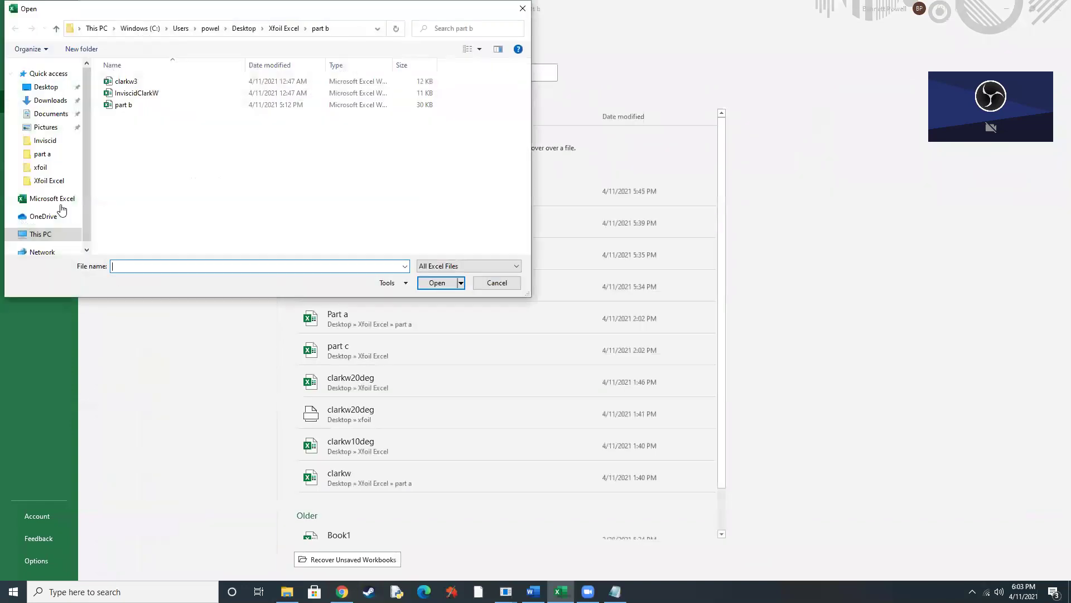
left_click(42, 167)
left_click(423, 267)
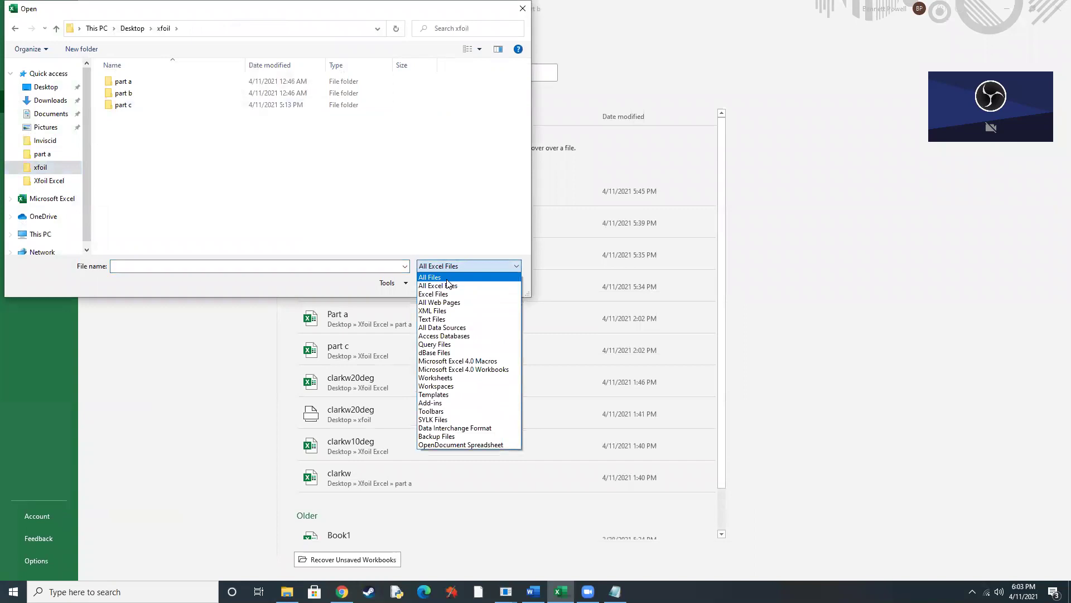
left_click(441, 275)
left_click(127, 127)
left_click(438, 283)
Complete the text import of the inviscid polar with the General column data format
left_click(491, 328)
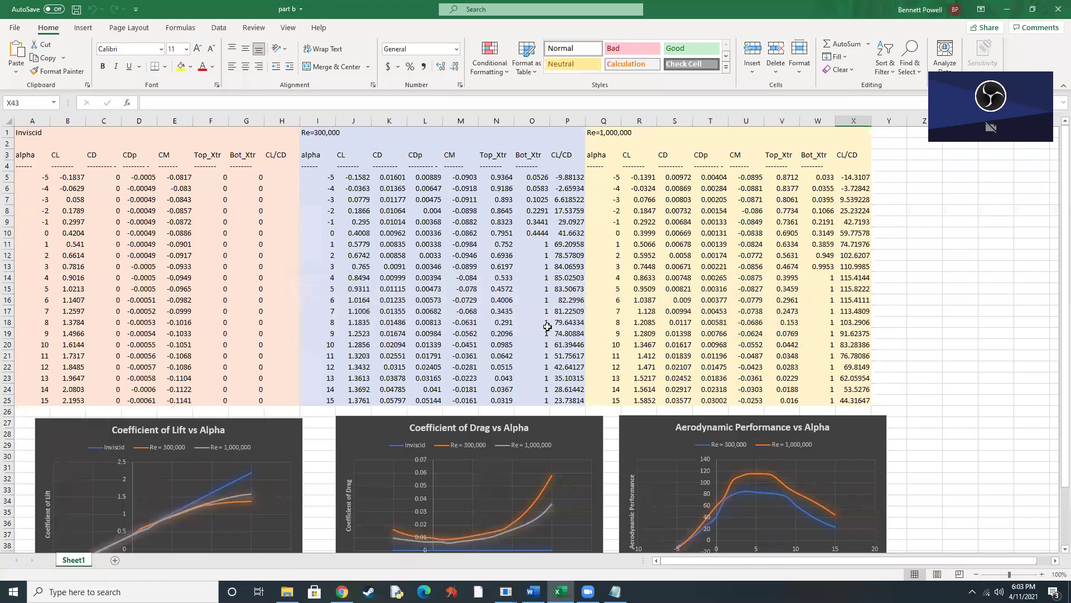
left_click(893, 352)
left_click(894, 353)
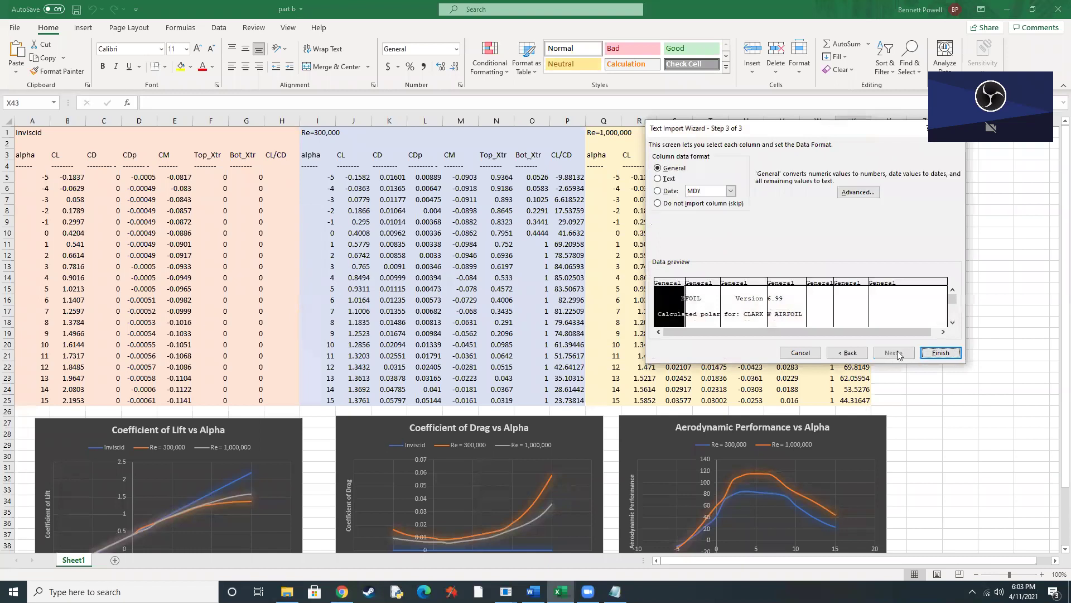
left_click(941, 352)
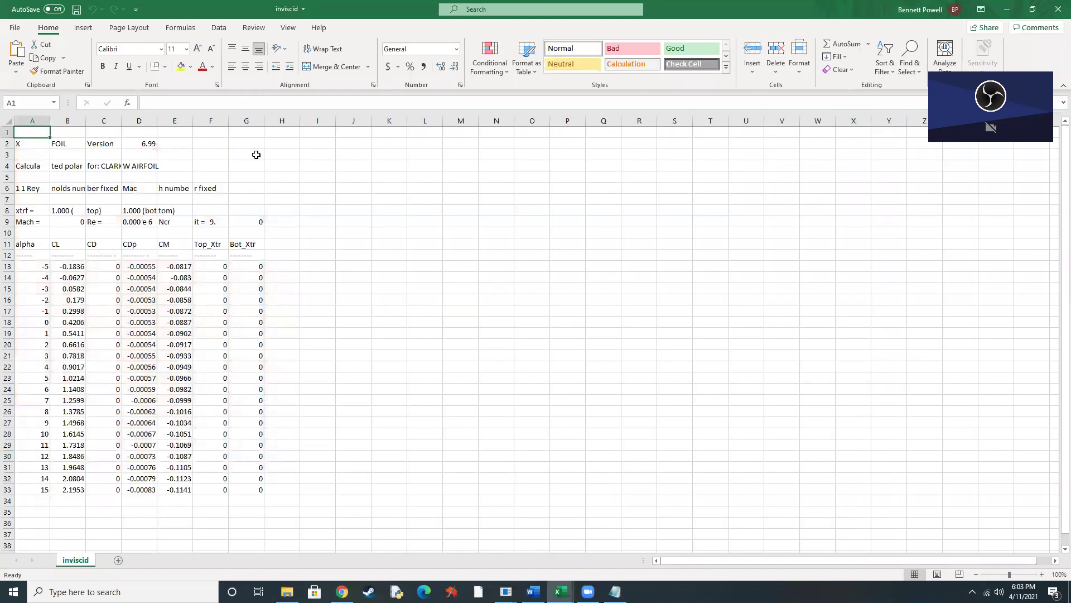
Minimize the inviscid and part b workbooks and the xfoil folder window
left_click(1008, 9)
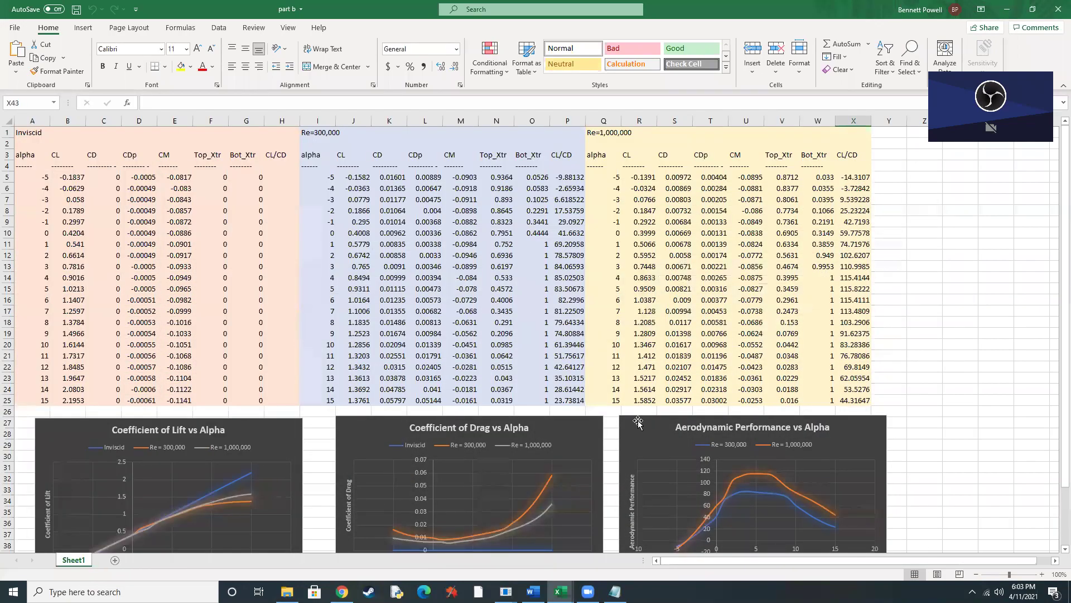
left_click(1007, 10)
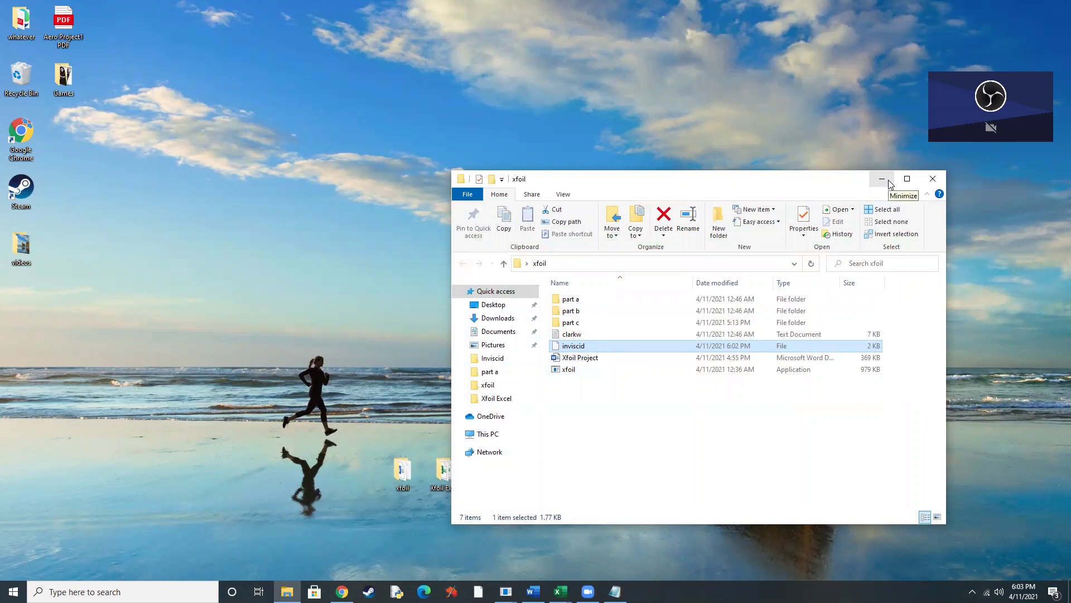
left_click(891, 184)
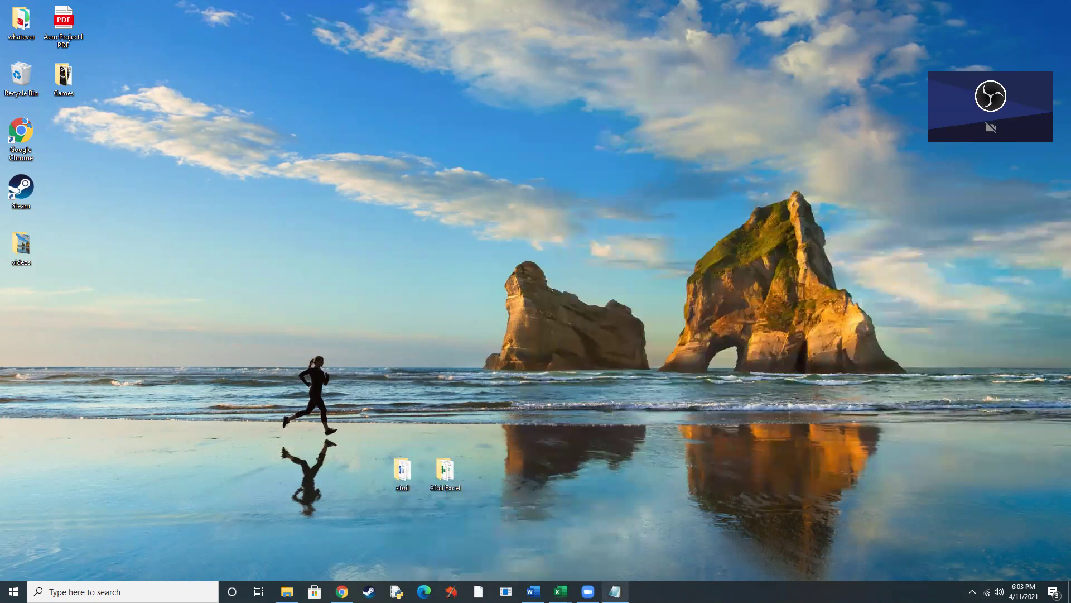
Close the Notepad window, switch to the XFOIL console and load the airfoil file clarkw.txt
mouse_move(615, 591)
left_click(665, 510)
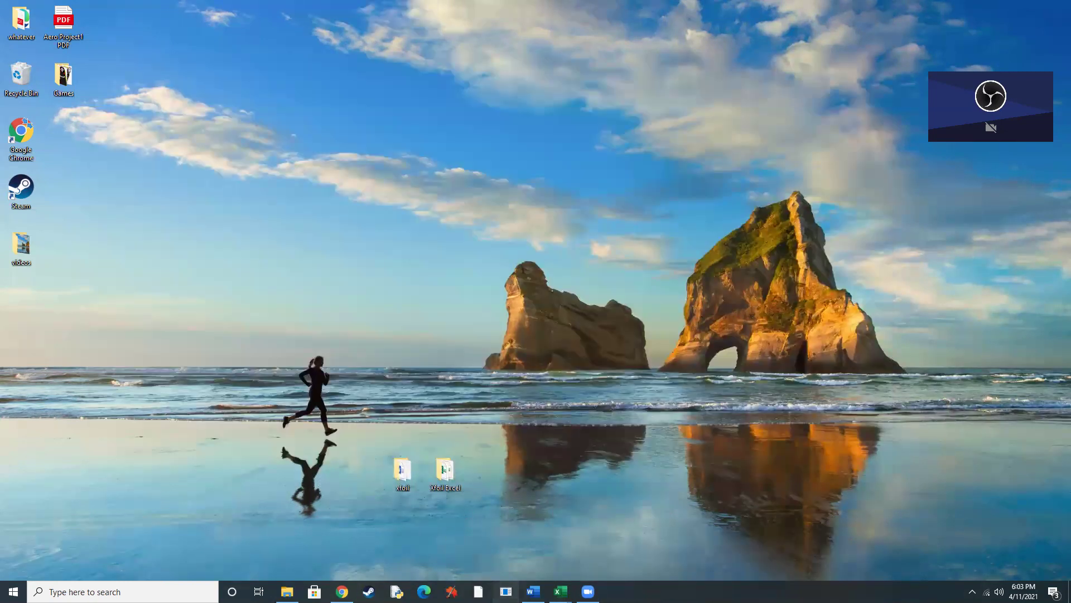
left_click(506, 591)
left_click_drag(289, 37, 609, 155)
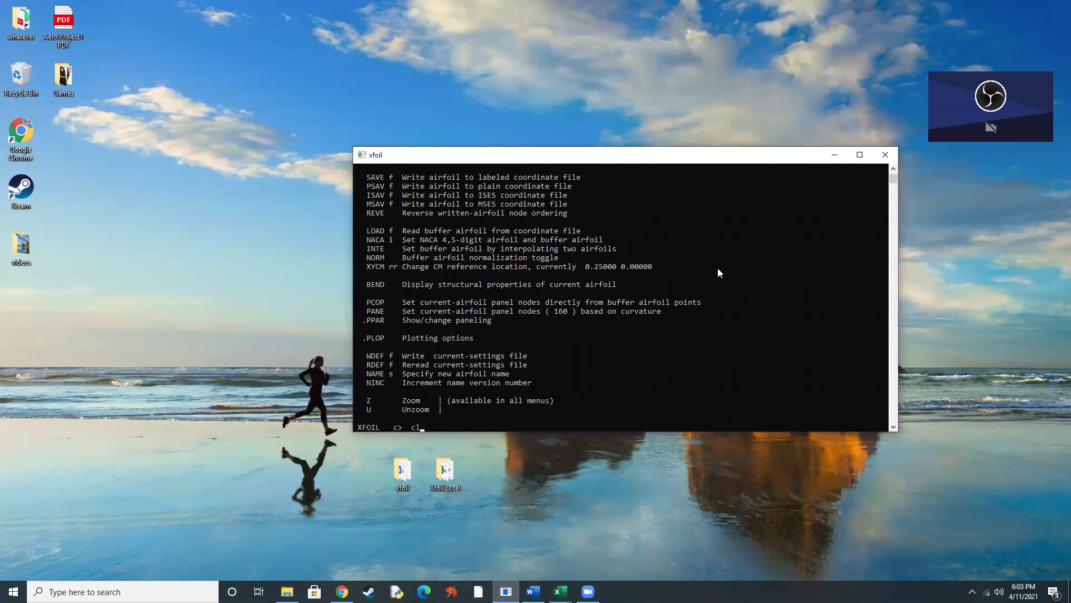
type("load clarkw.txt")
key("Return")
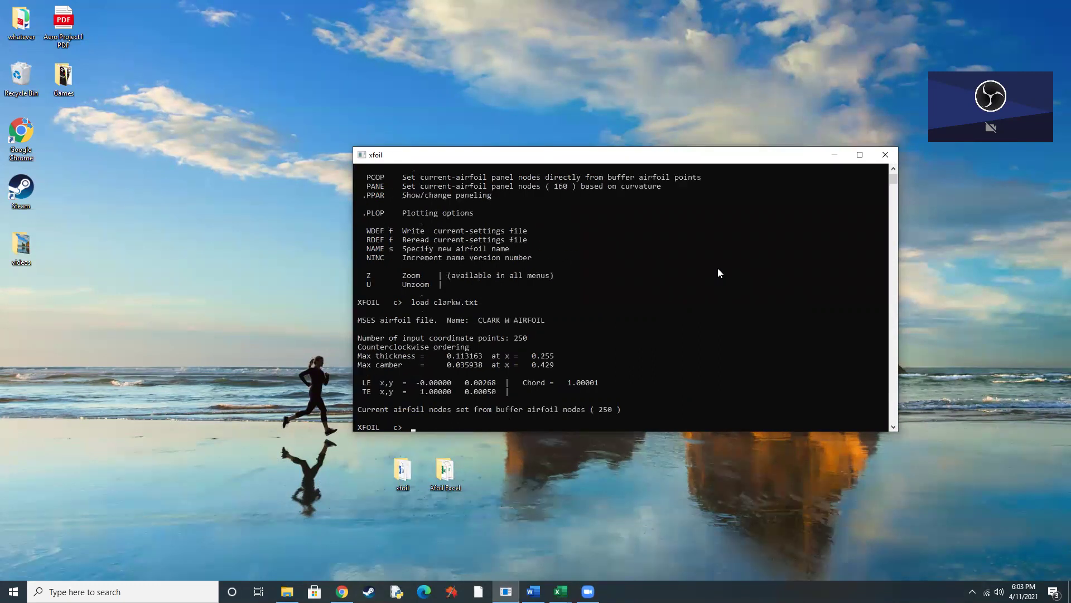
In the paneling parameters, set the number of panel nodes to 250 and the TE/LE panel density ratio to 1
type("ppar")
key("Return")
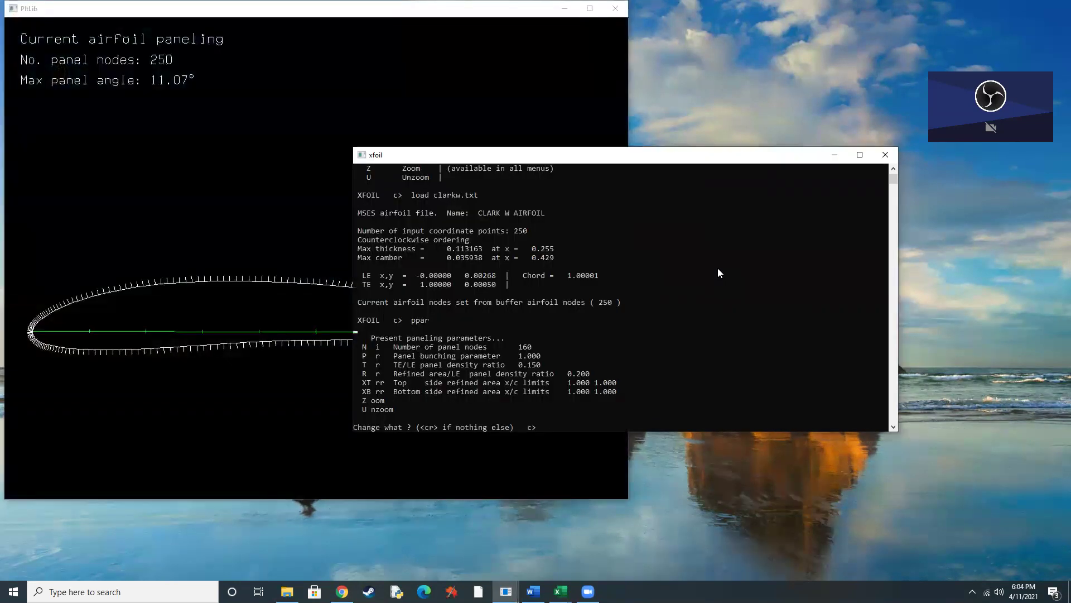
type("n 250")
key("Return")
type("t 1")
key("Return")
key("Return")
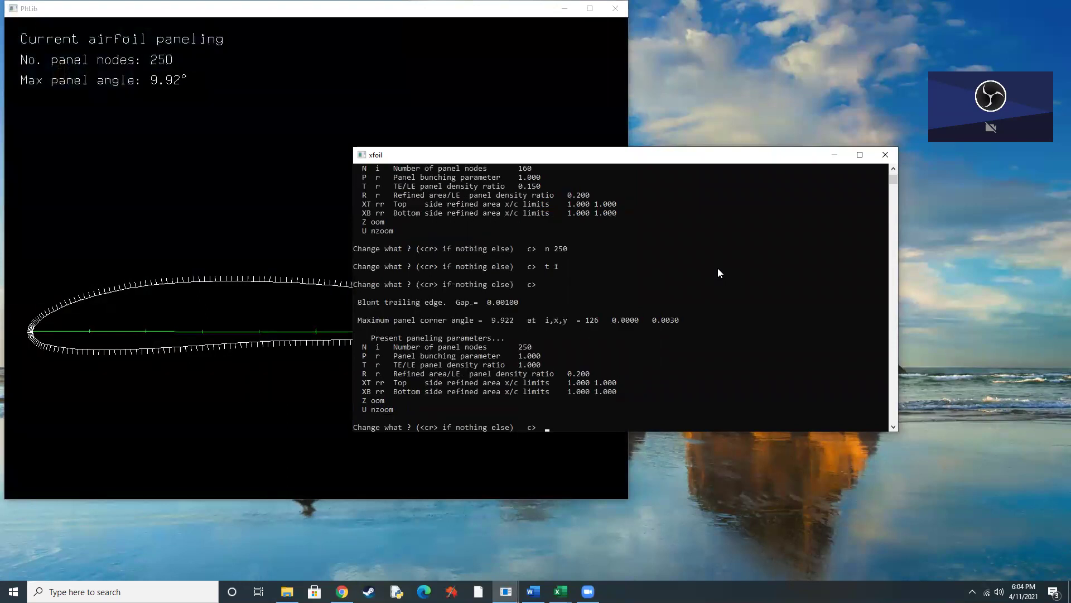
key("Return")
Enter the OPER mode and enable viscous analysis with a Reynolds number of 300000
type("oper")
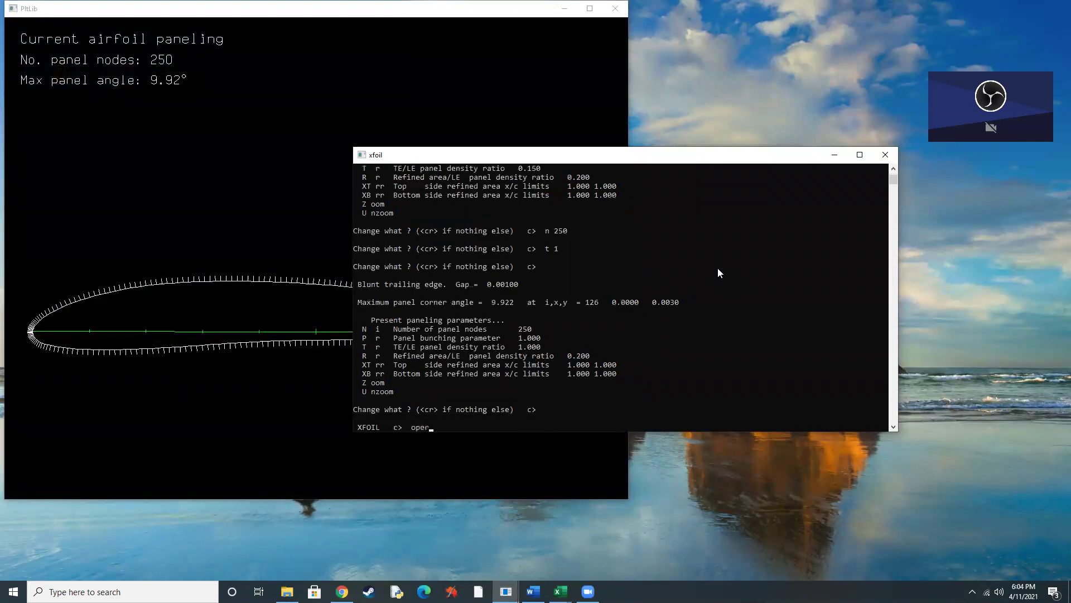
key("Return")
type("visc")
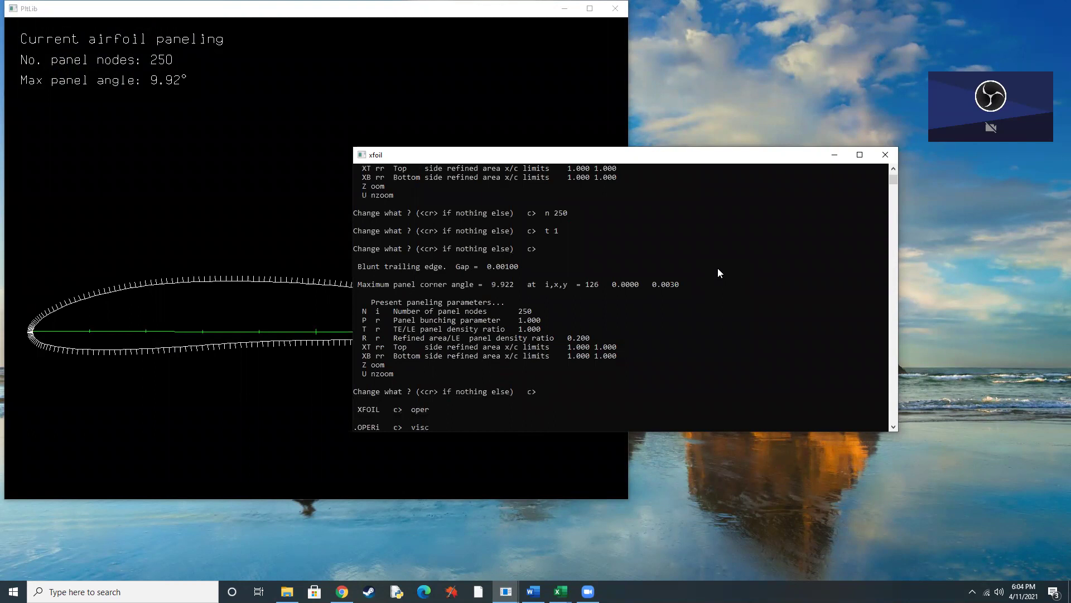
key("Return")
type("300000")
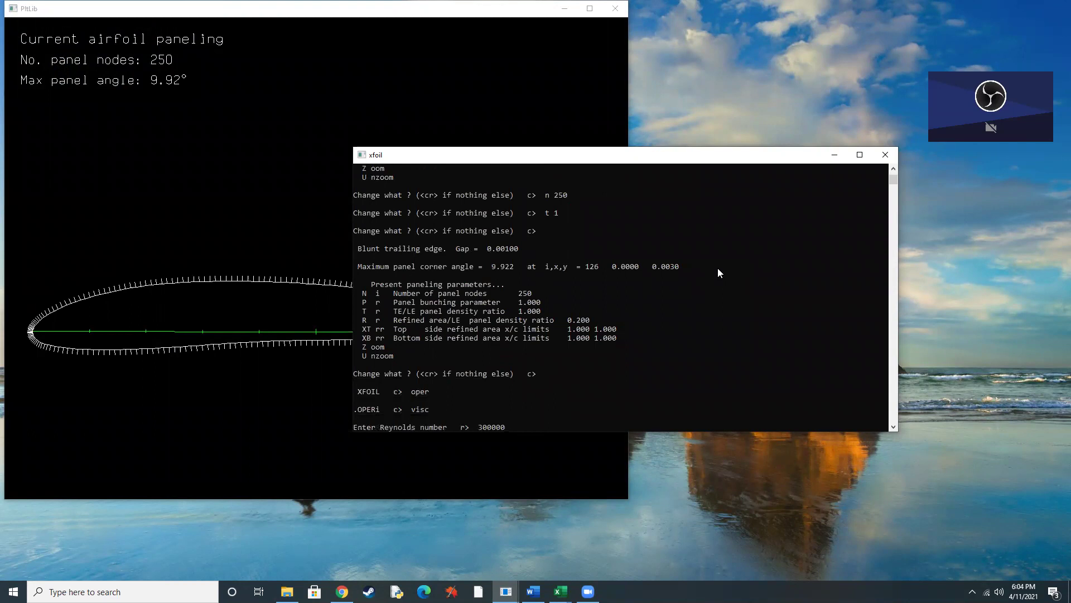
key("Return")
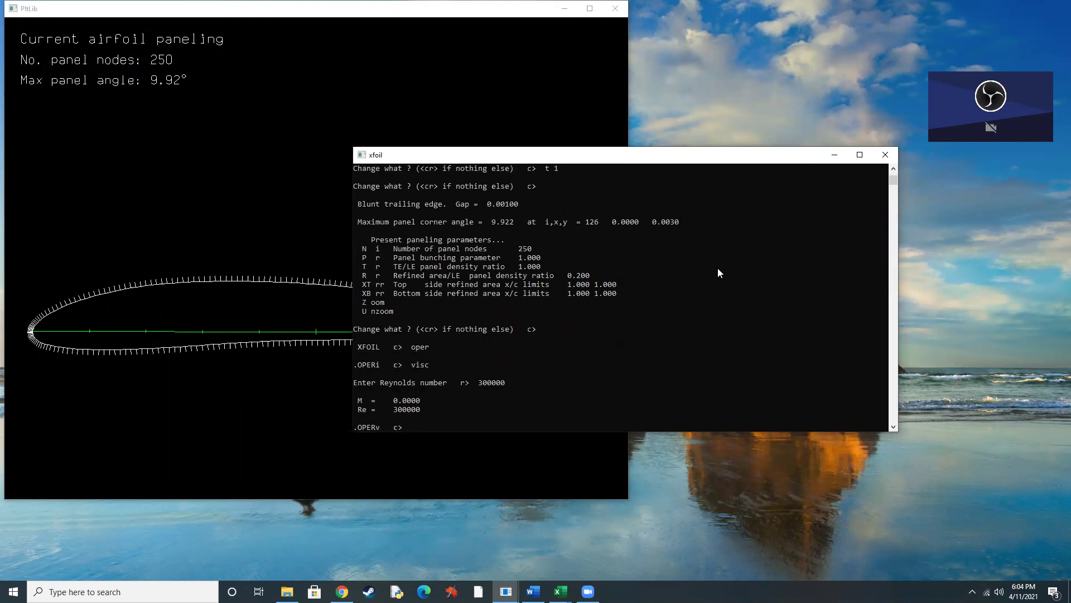
Set the iteration limit to 100 and run an alpha sweep from -5 to 15 degrees in 1-degree increments
type("ter 100")
key("Return")
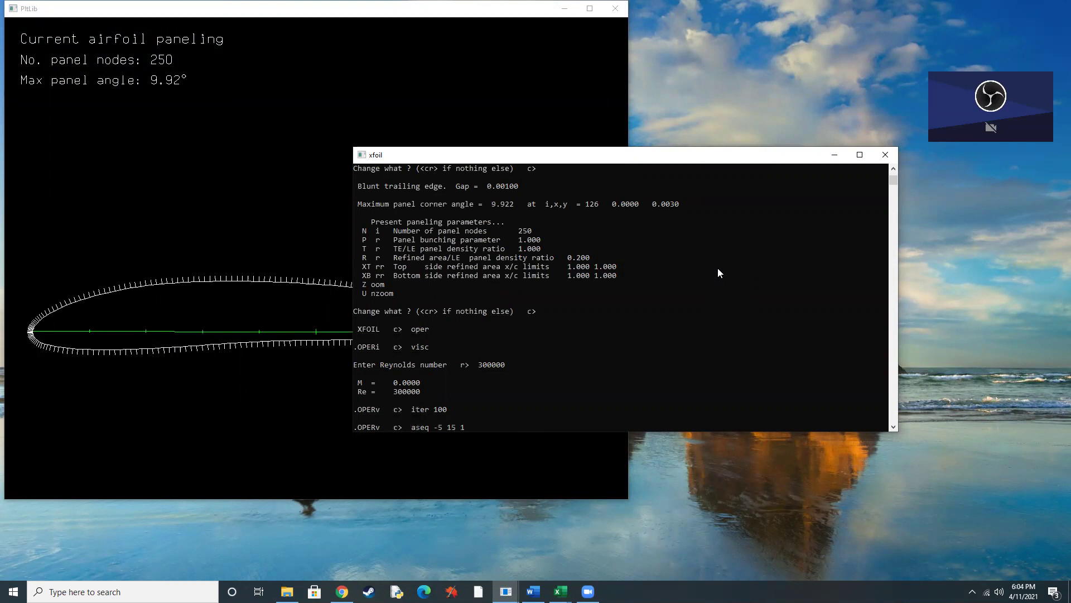
key("Return")
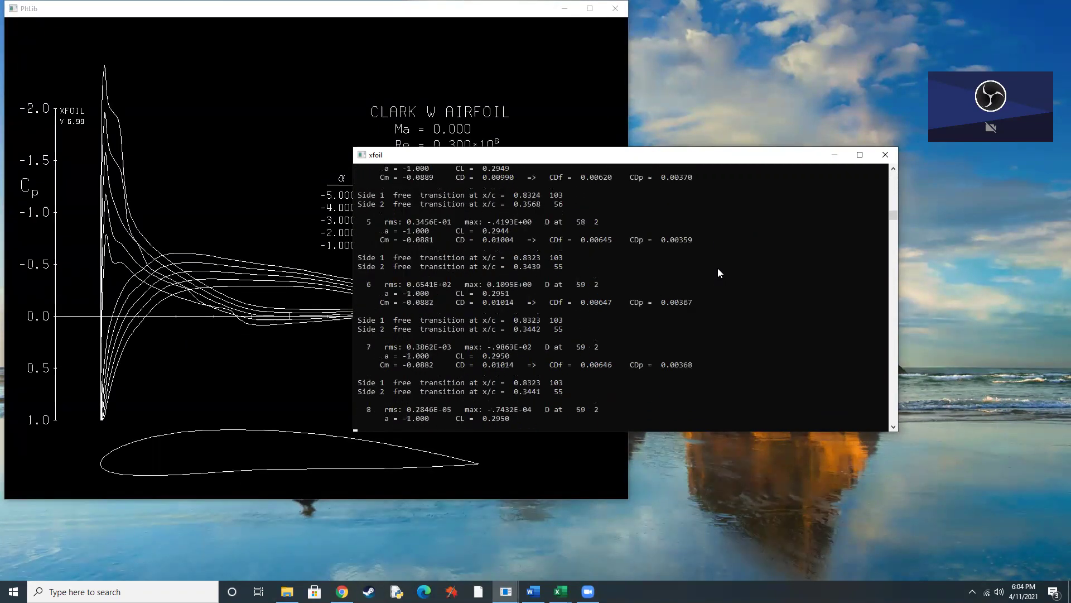
left_click_drag(560, 160, 598, 168)
Enable polar accumulation with the save file named re3 and no dump file
type("pacc")
key("Return")
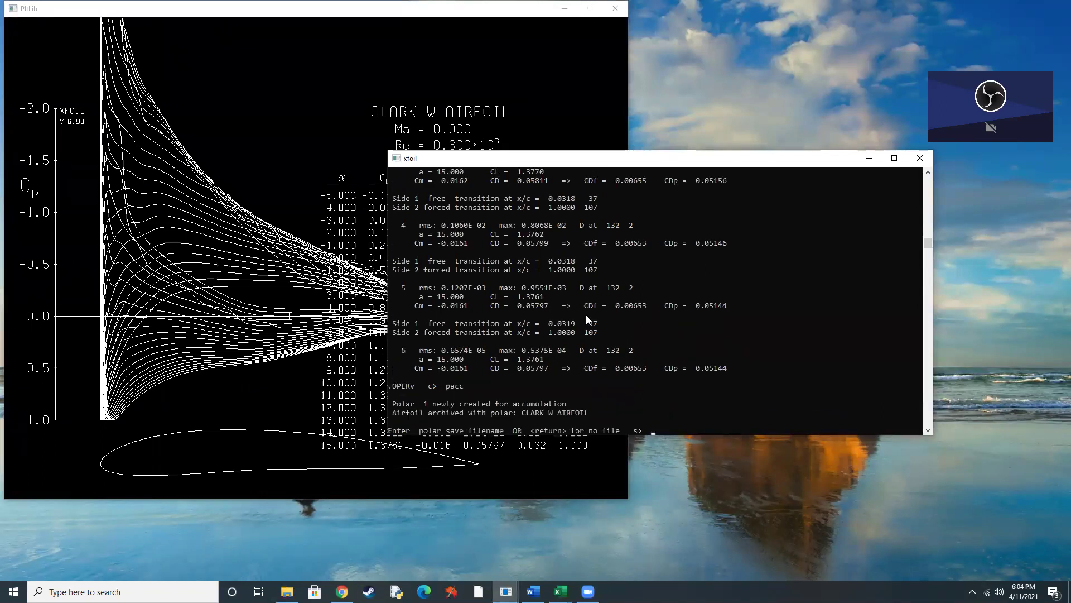
type("re3")
key("Return")
key("Return")
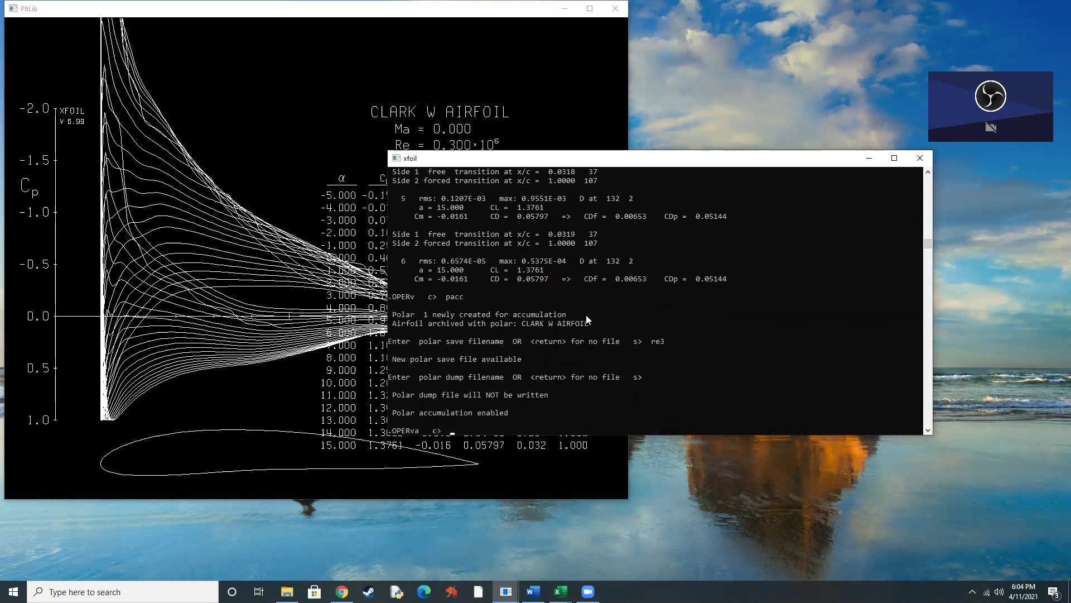
Reinitialize the boundary layers and rerun the alpha sweep from -5 to 15 degrees by 1 to record the polar
type("init")
key("Return")
type("aseg -5 15 1")
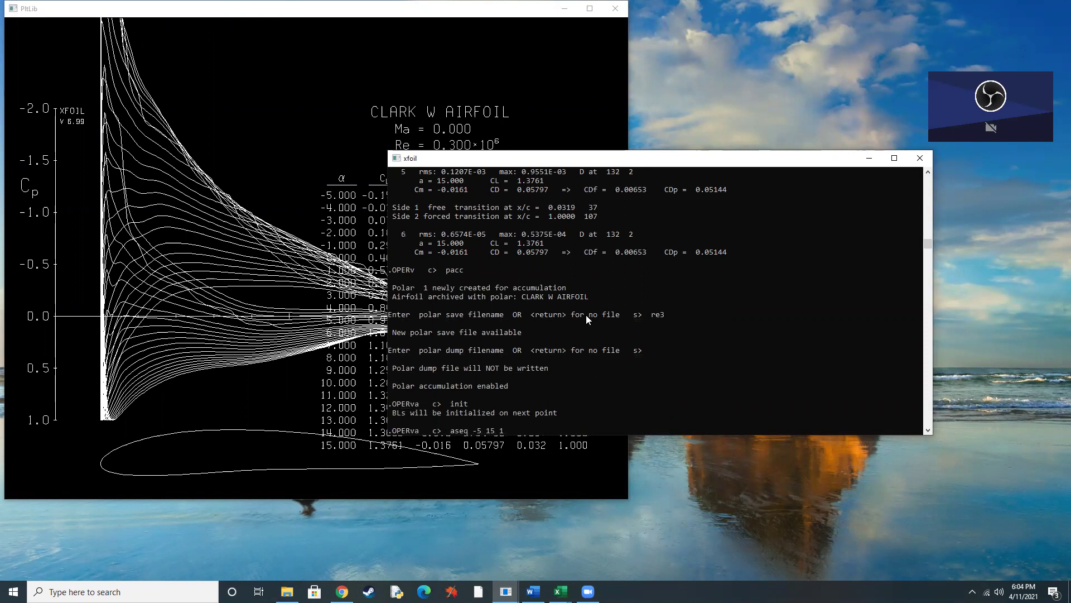
key("Return")
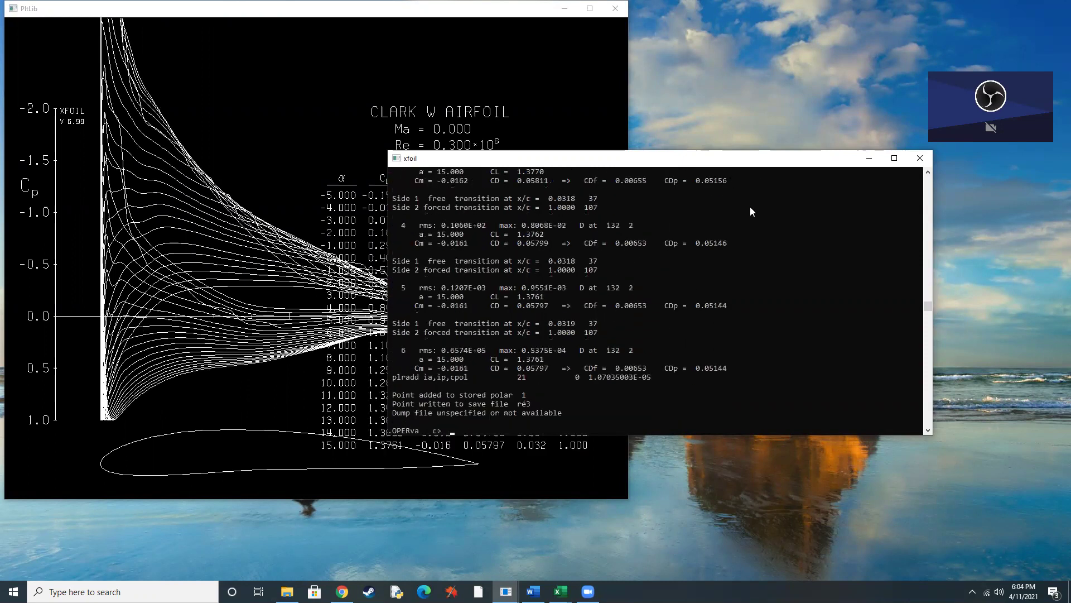
Minimize the XFOIL windows and open the re3 polar file from the xfoil folder in Notepad to view its data
left_click(869, 158)
left_click_drag(232, 21, 239, 116)
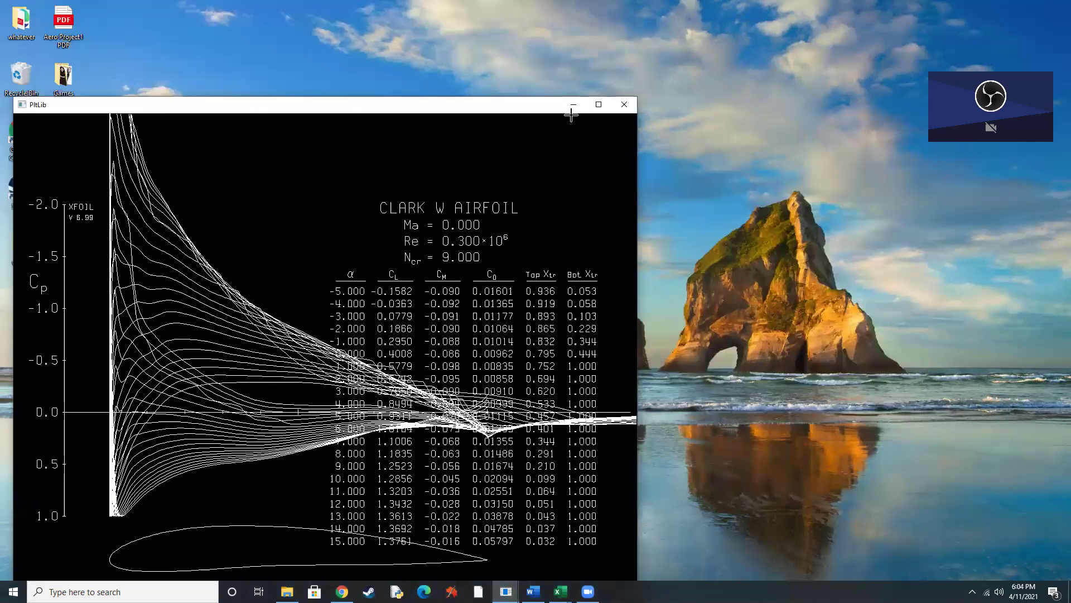
left_click(568, 106)
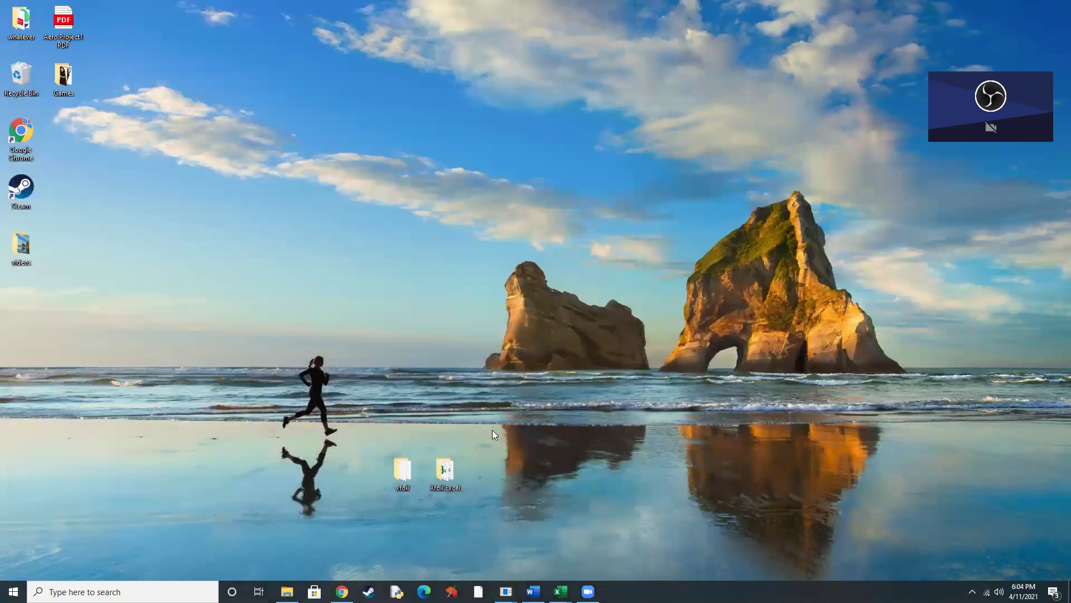
double_click(411, 474)
double_click(584, 360)
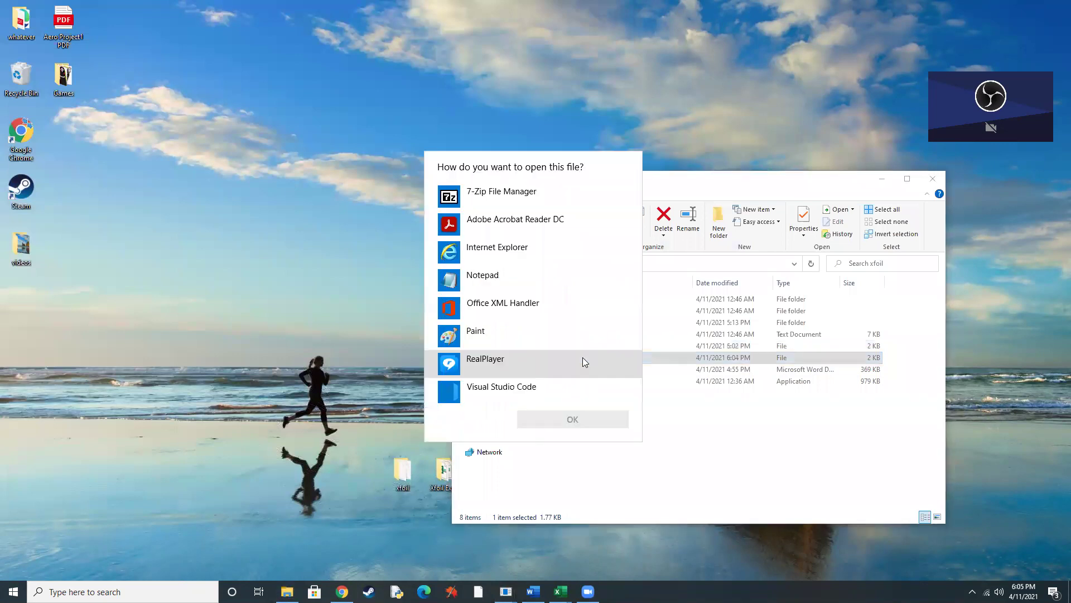
left_click(491, 279)
left_click(570, 419)
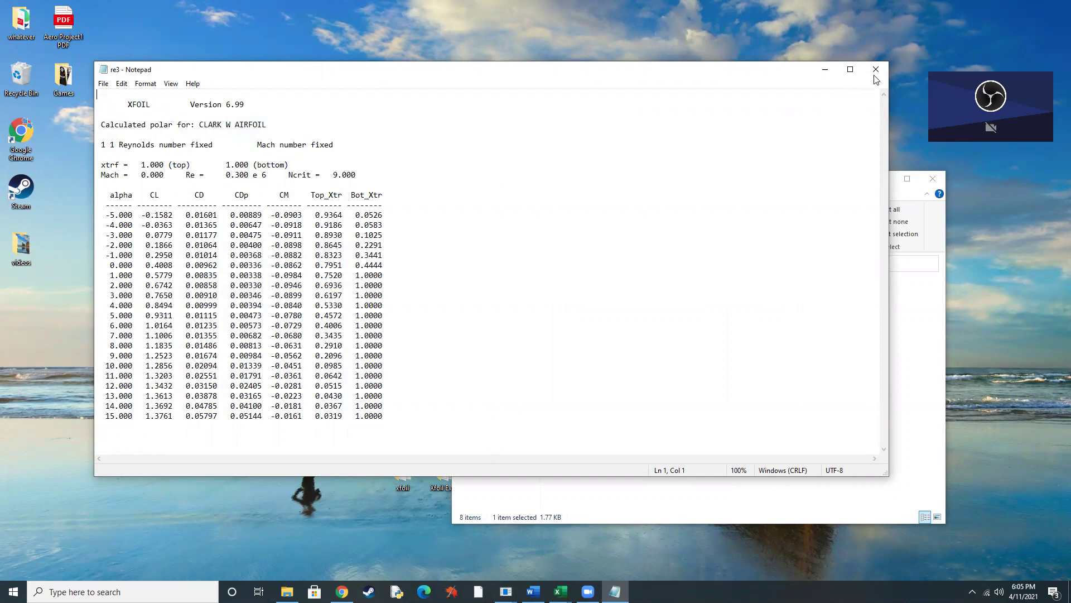
Clear the Notepad and folder windows away, switch to Excel and open the re3 file from the xfoil folder
left_click(825, 69)
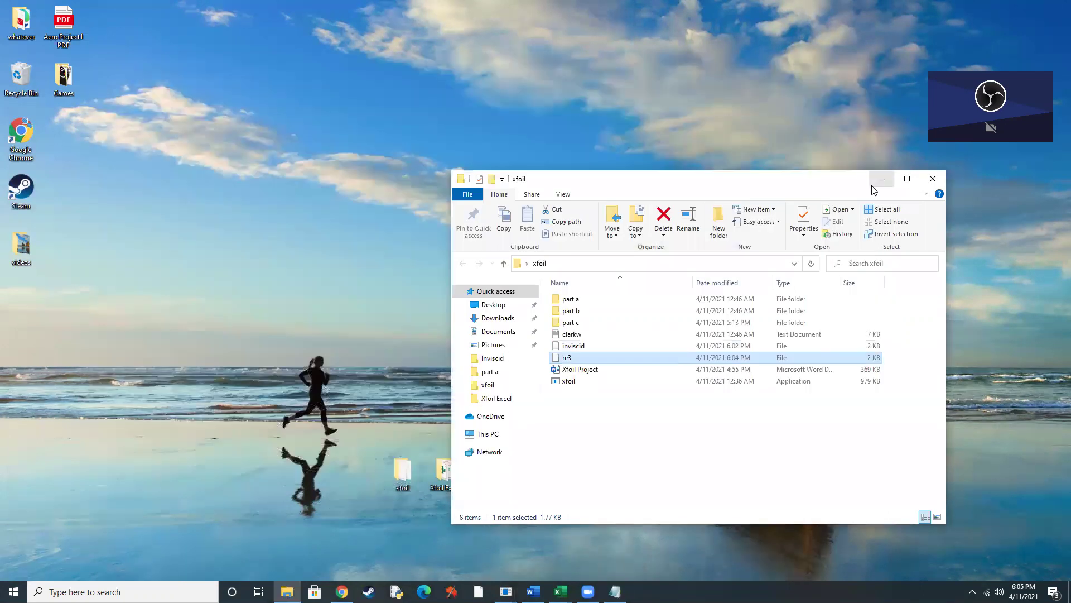
left_click(932, 178)
mouse_move(561, 591)
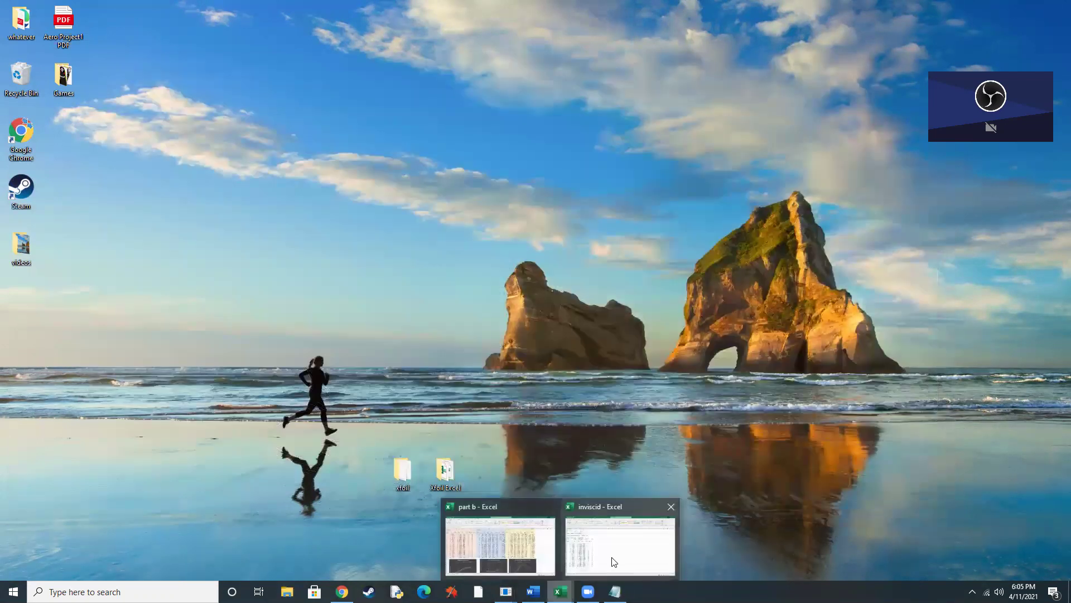
left_click(610, 554)
key("alt+f")
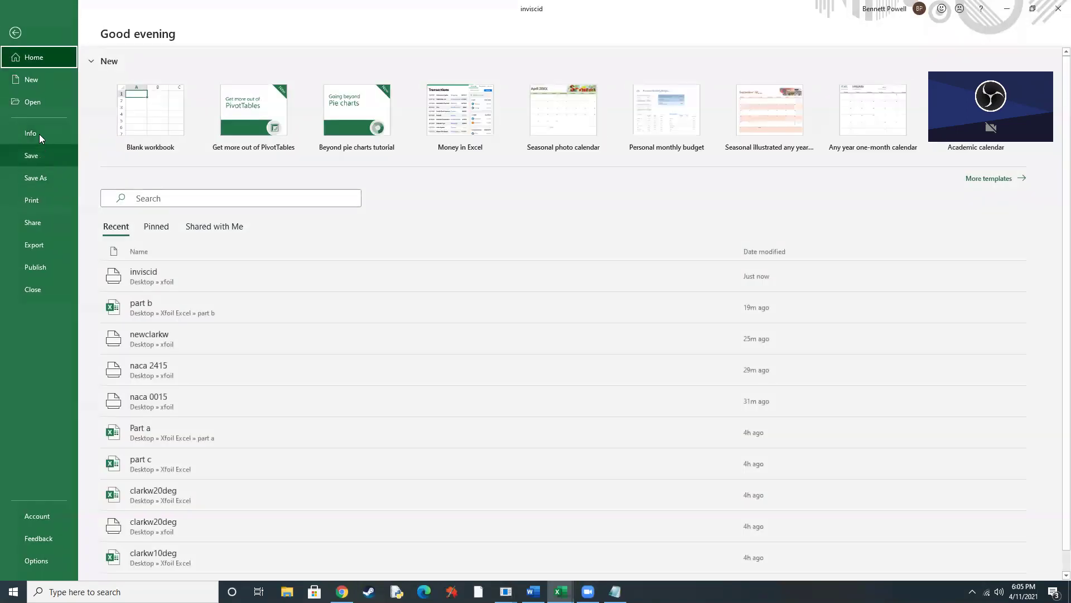
left_click(46, 101)
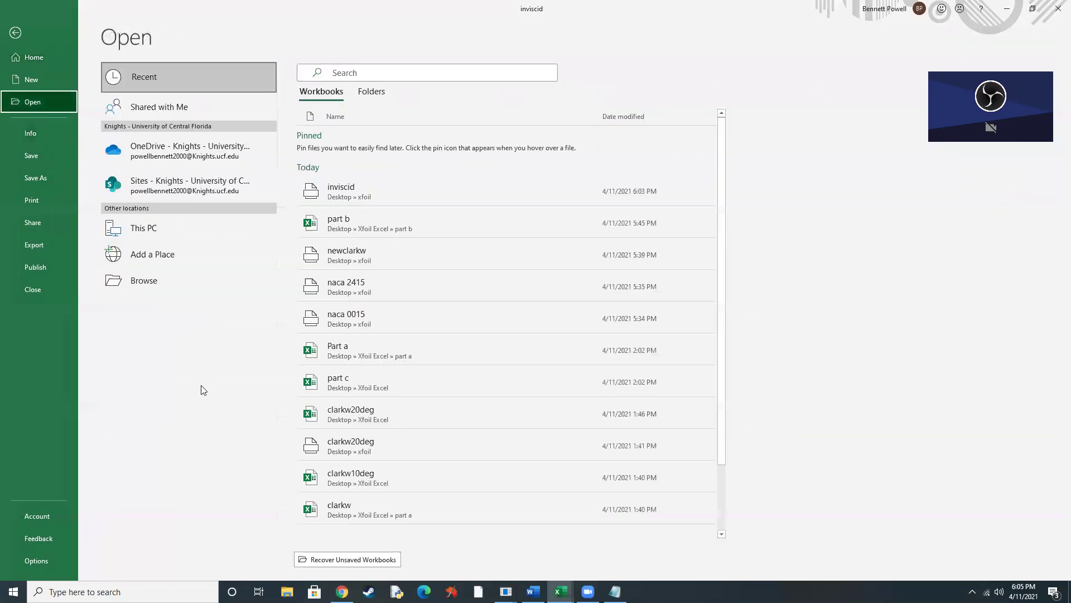
left_click(182, 279)
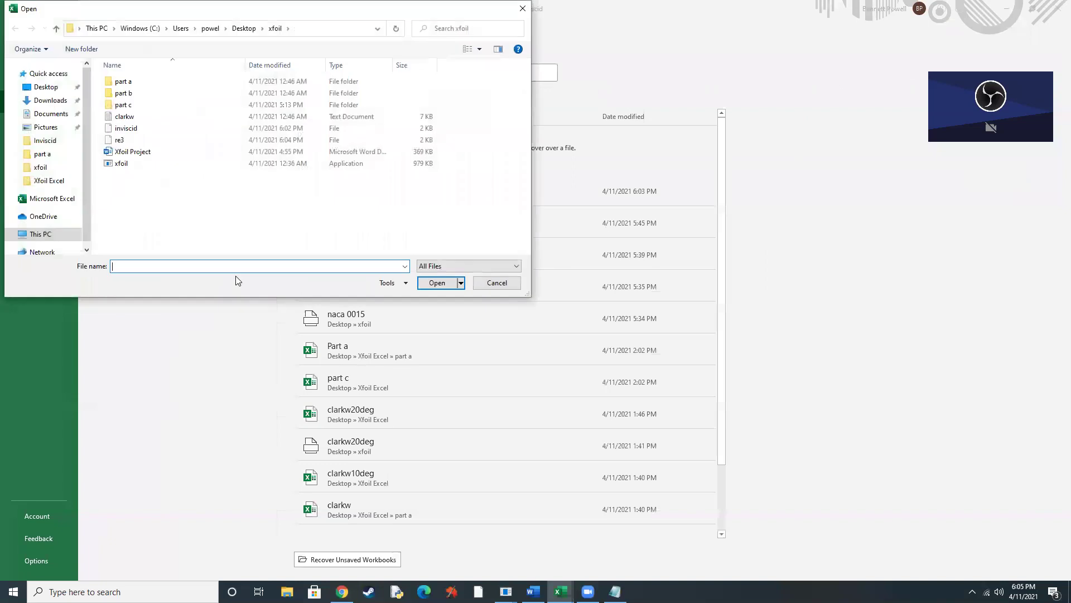
left_click(118, 143)
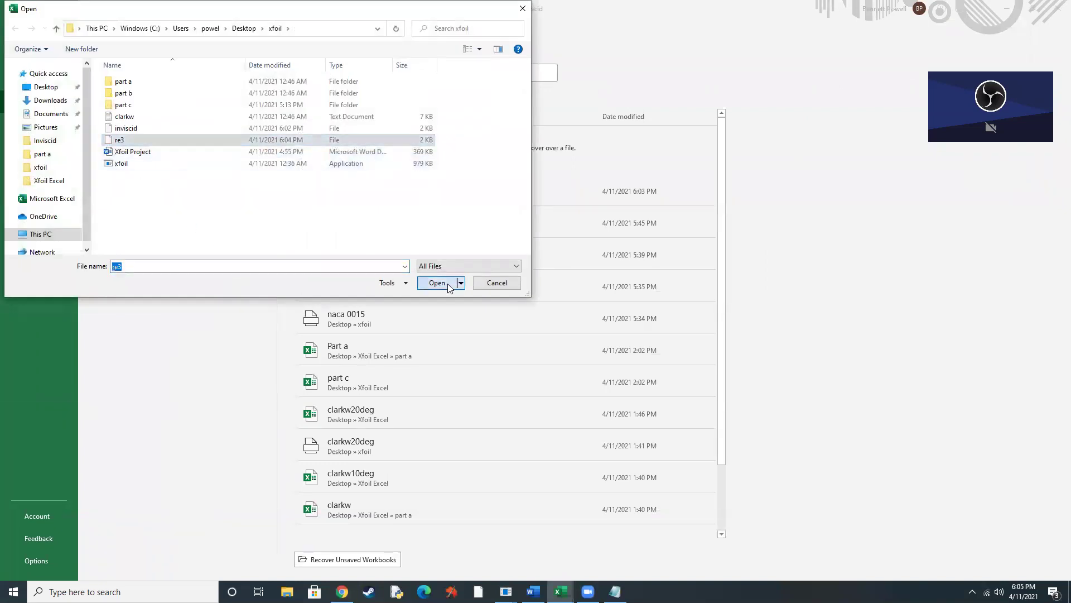
left_click(443, 283)
Complete the text import of the re3 polar as Fixed width with the General column data format
left_click(494, 328)
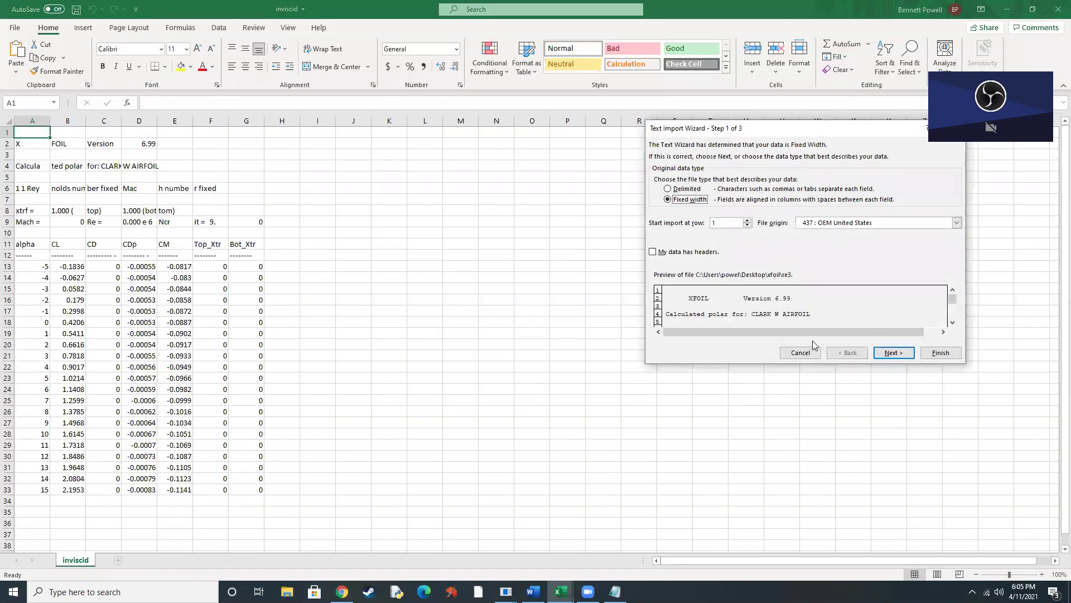
left_click(891, 353)
left_click(888, 354)
left_click(941, 352)
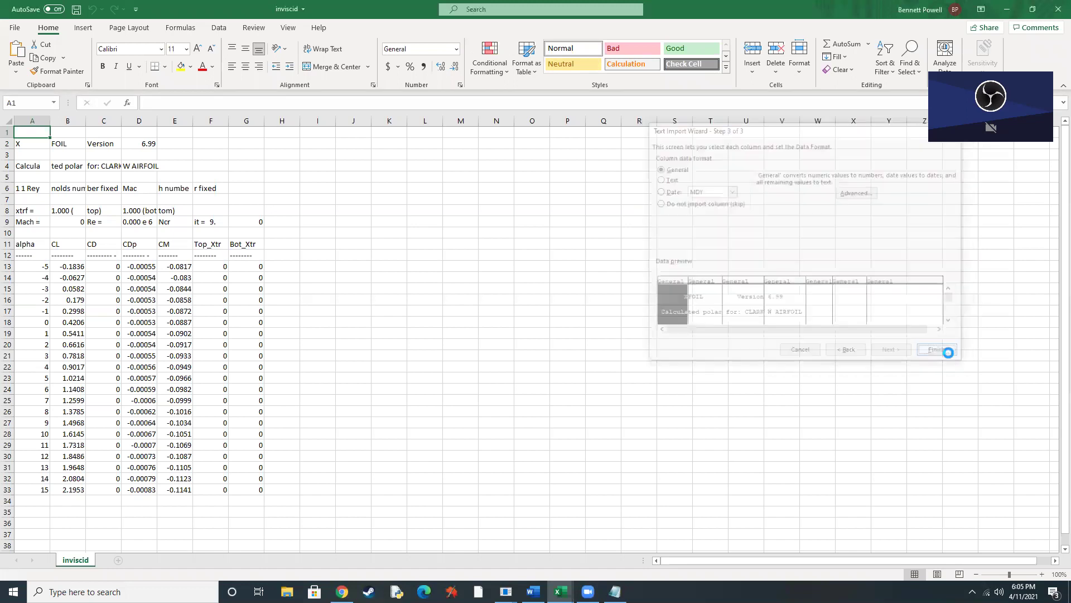
scroll(251, 326, "down", 4)
scroll(252, 326, "up", 4)
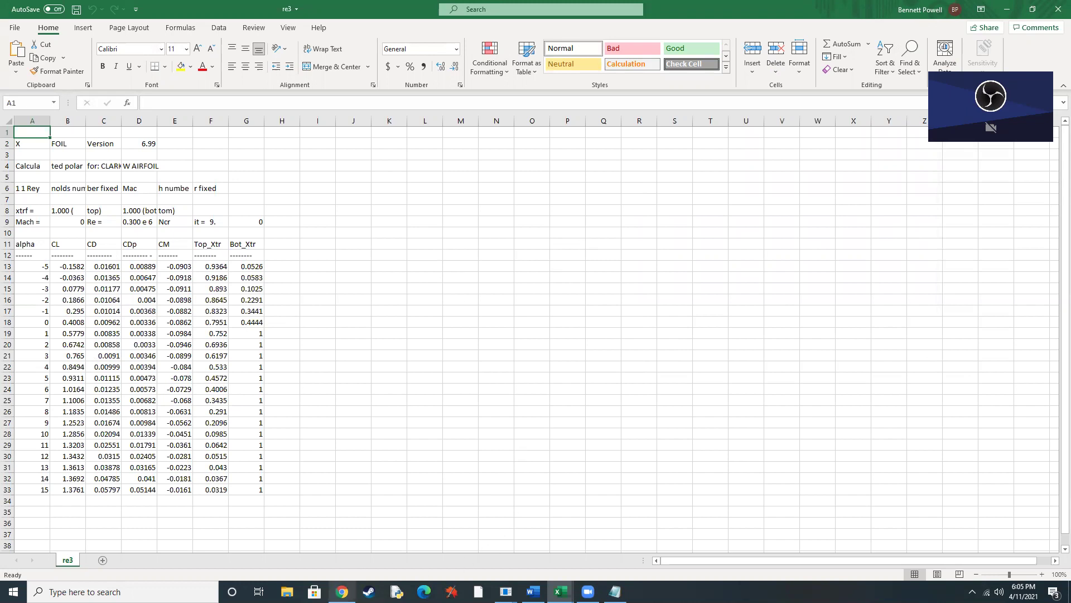
Compare the Part 2 requirements on the Chrome assignment page with the polar tables and charts in the part b workbook
left_click(341, 590)
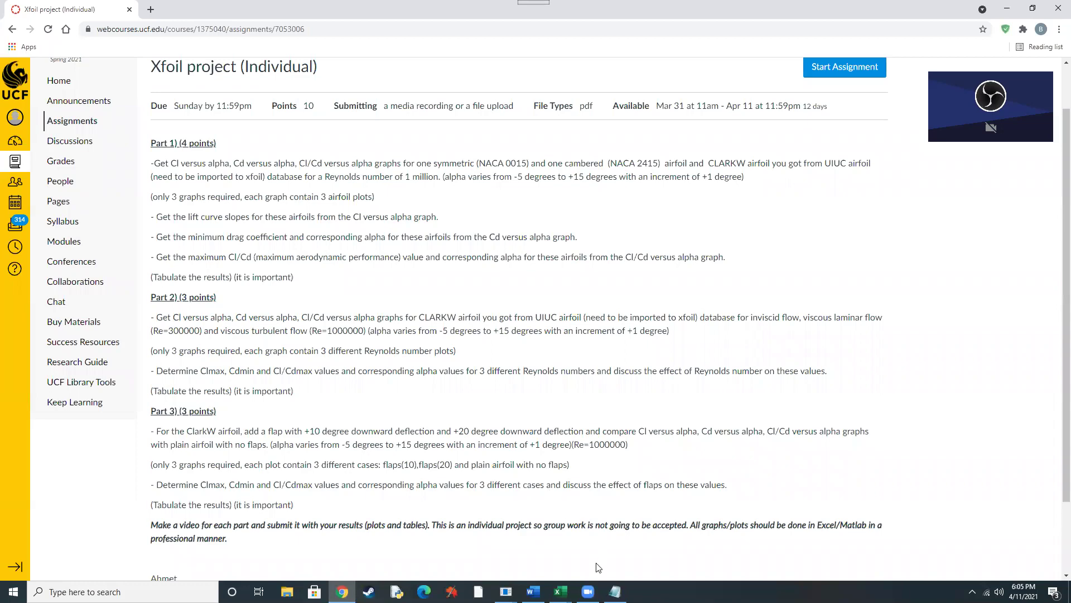
mouse_move(561, 591)
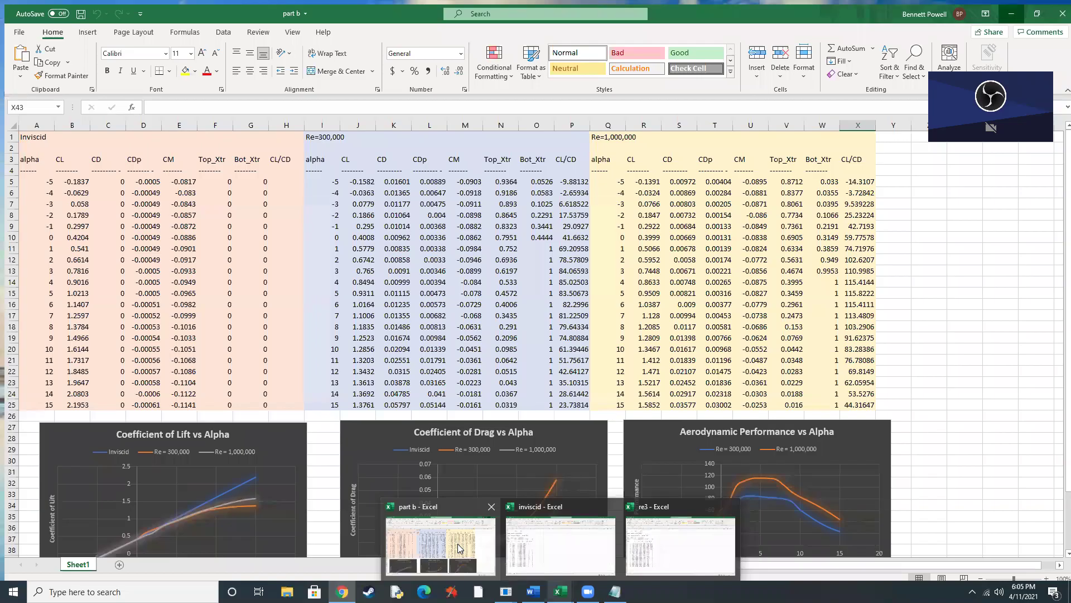
left_click(458, 548)
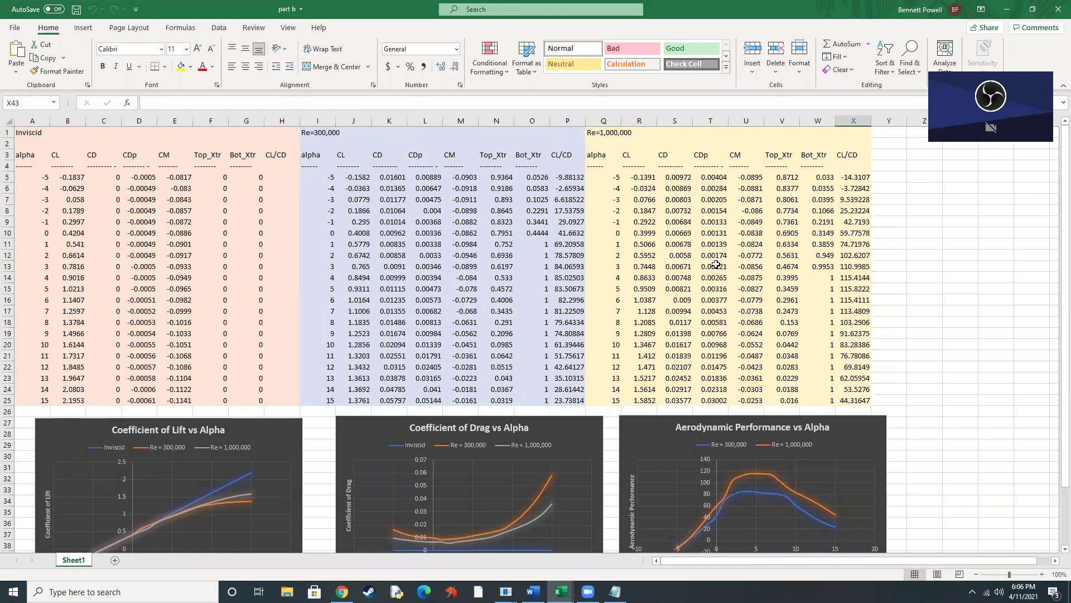
left_click(342, 592)
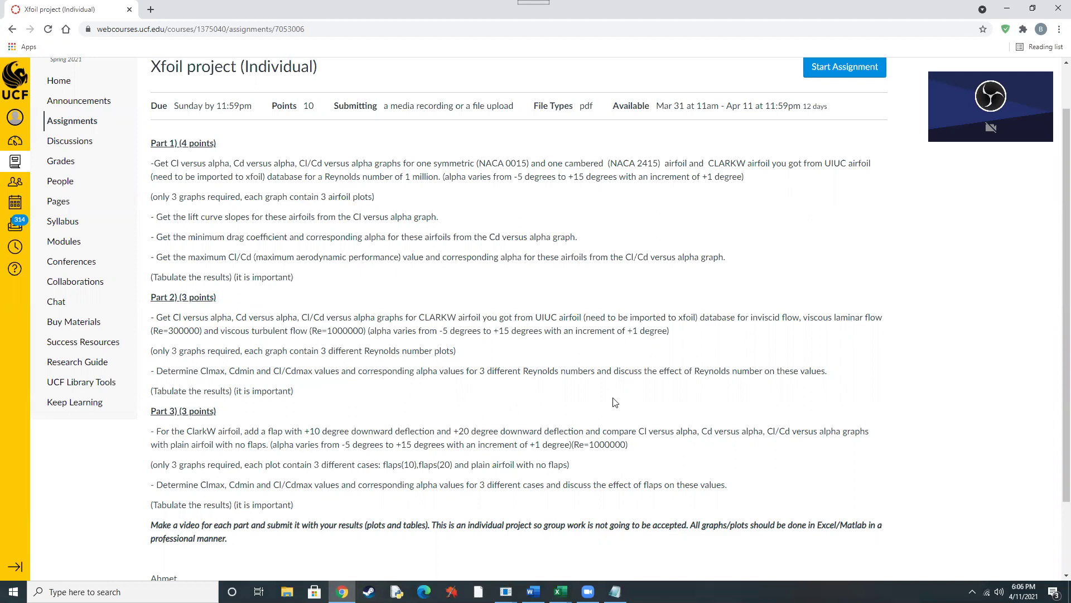
left_click(560, 591)
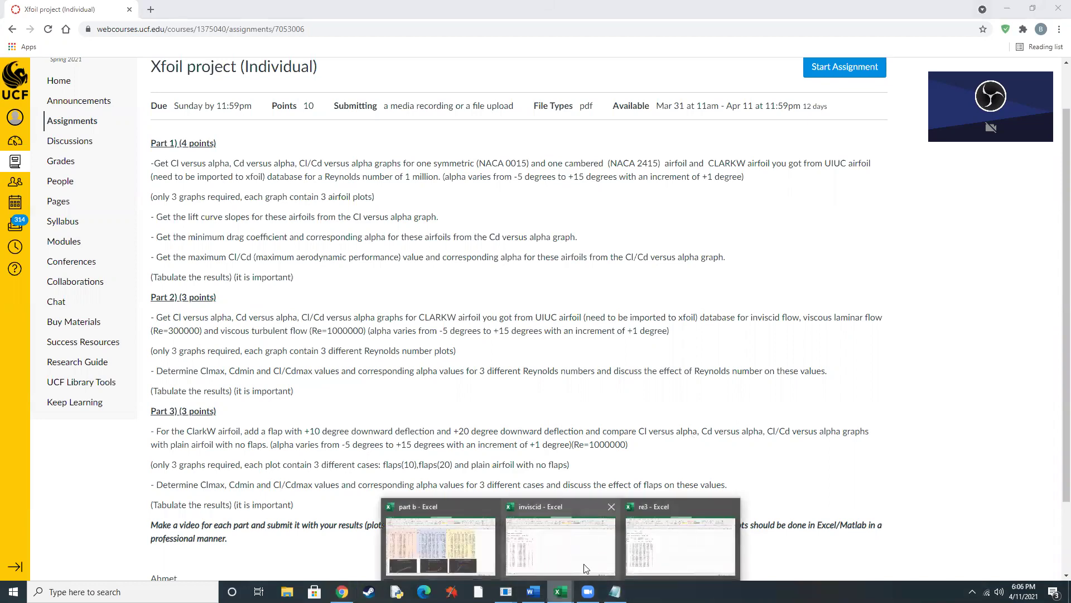
left_click(514, 466)
scroll(234, 409, "down", 2)
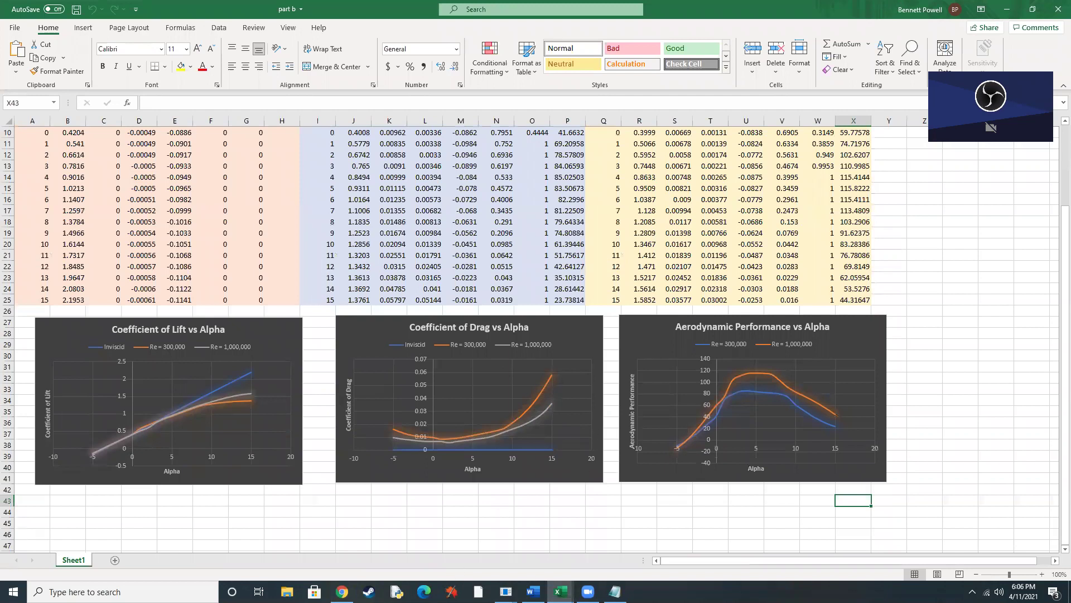
Review the Part 2 charts, results table and discussion in the Xfoil Project Word document and check the assignment requirements in Chrome
left_click(533, 592)
scroll(479, 415, "down", 10)
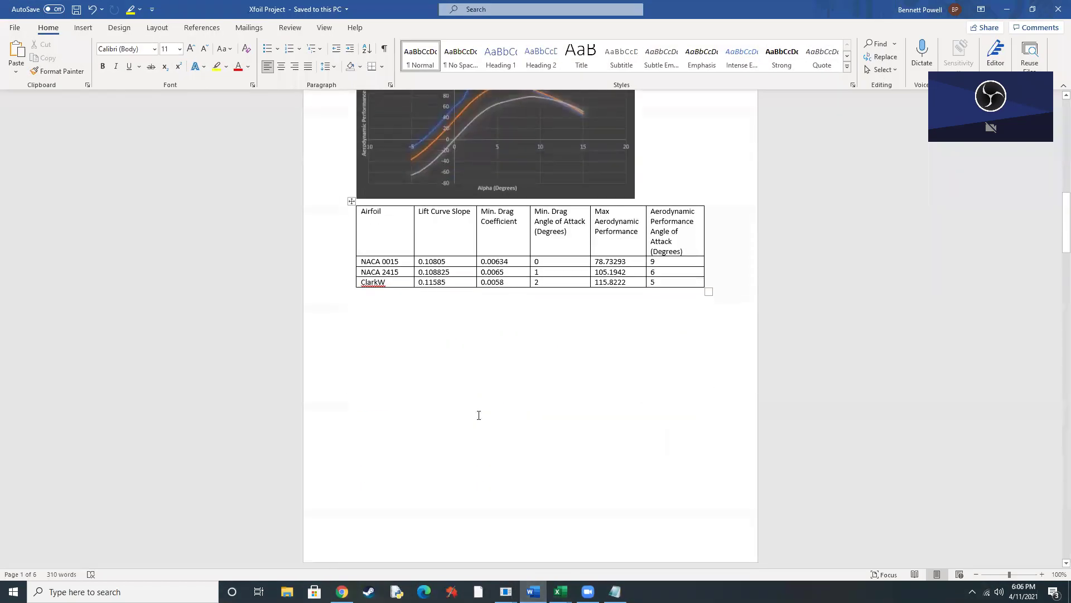
scroll(478, 415, "down", 7)
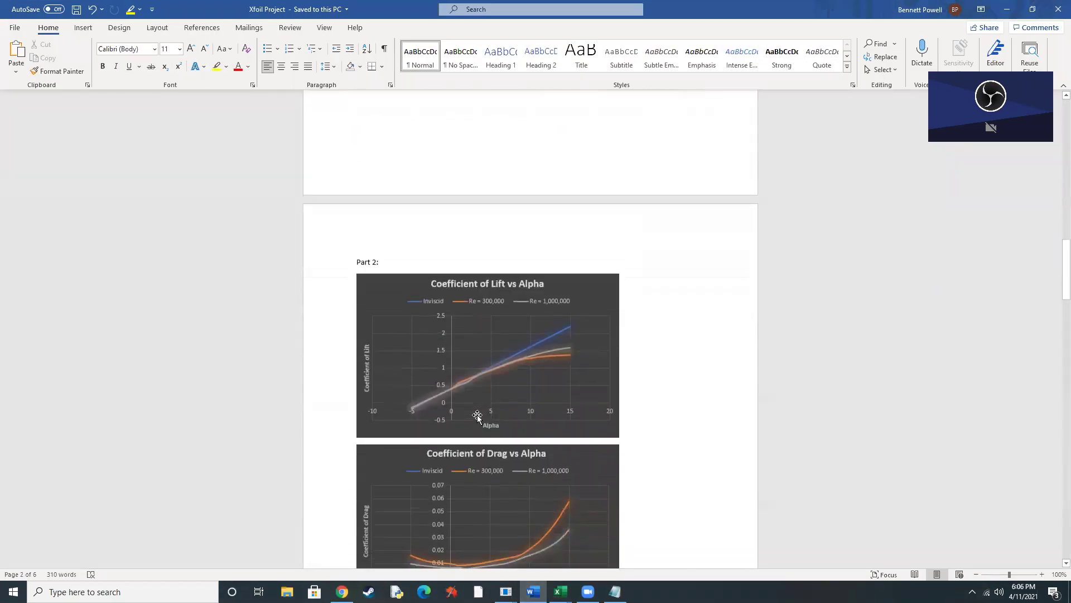
scroll(462, 377, "down", 14)
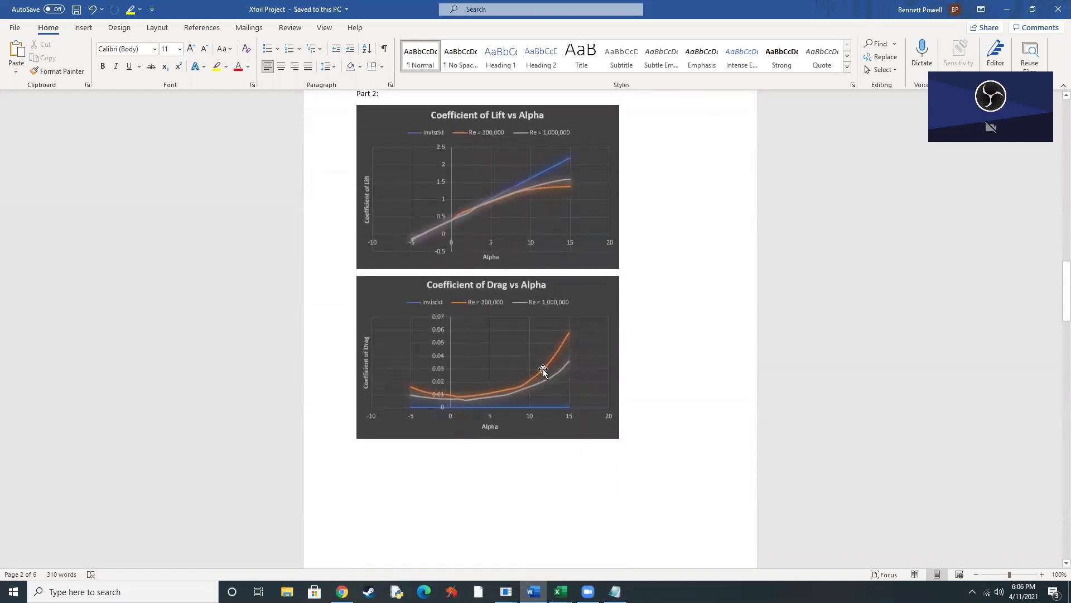
scroll(562, 394, "down", 6)
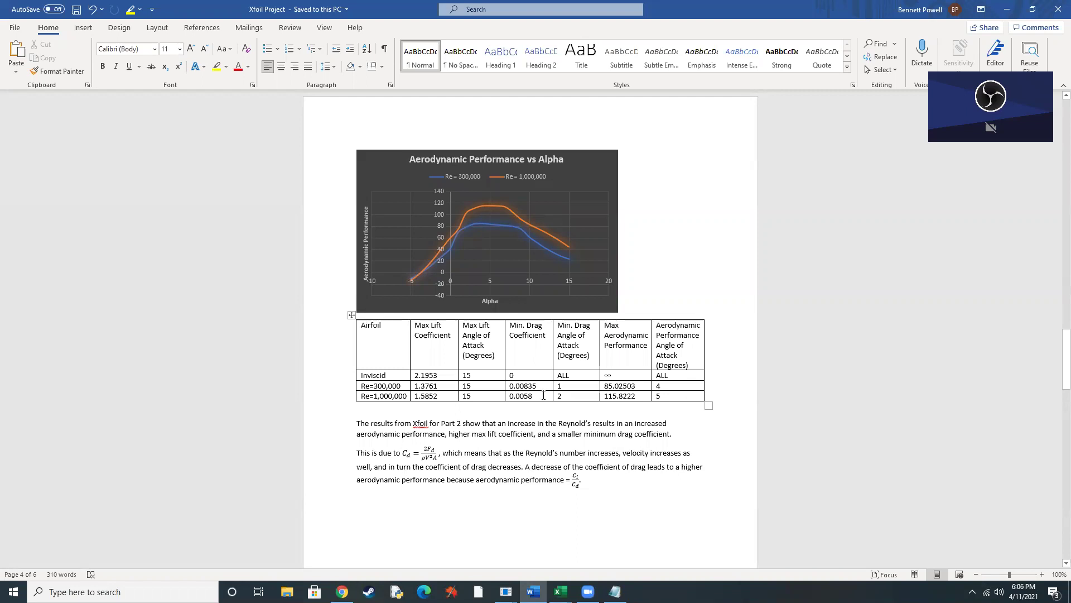
scroll(653, 436, "up", 10)
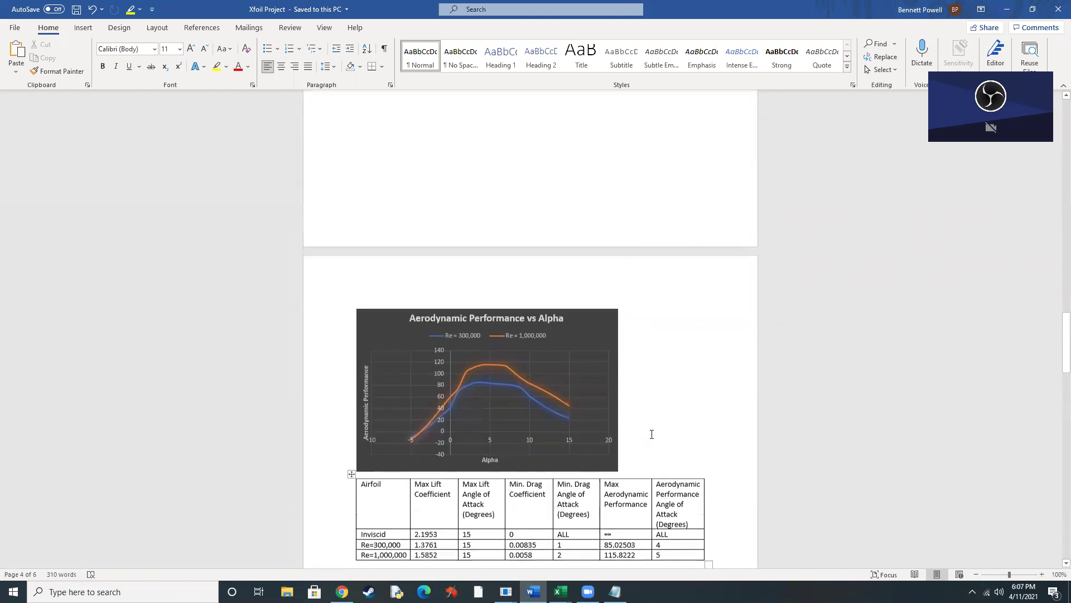
scroll(652, 434, "up", 10)
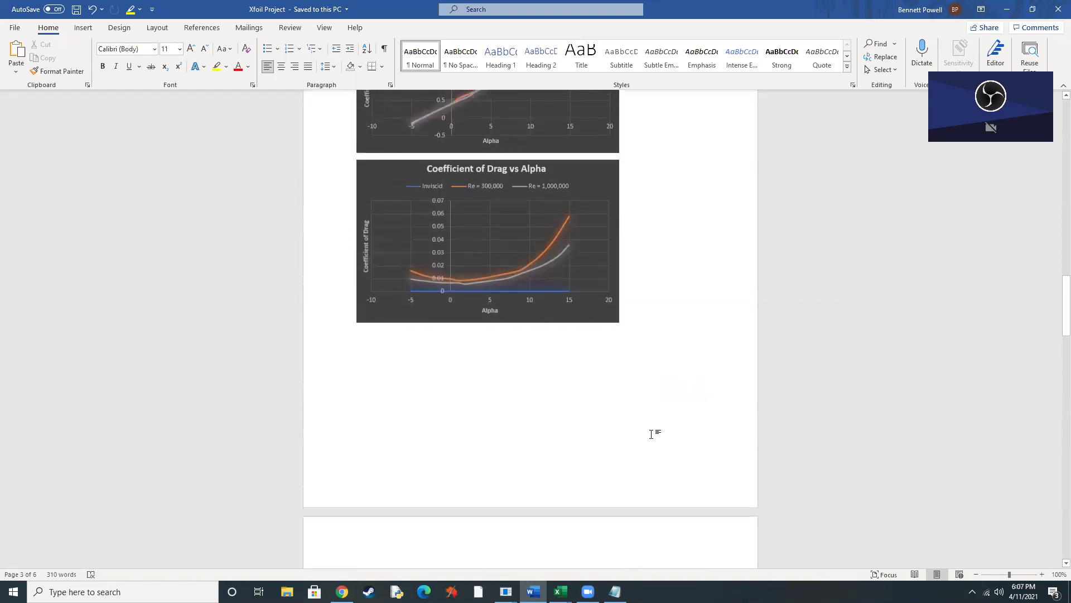
scroll(652, 434, "down", 6)
scroll(651, 434, "down", 3)
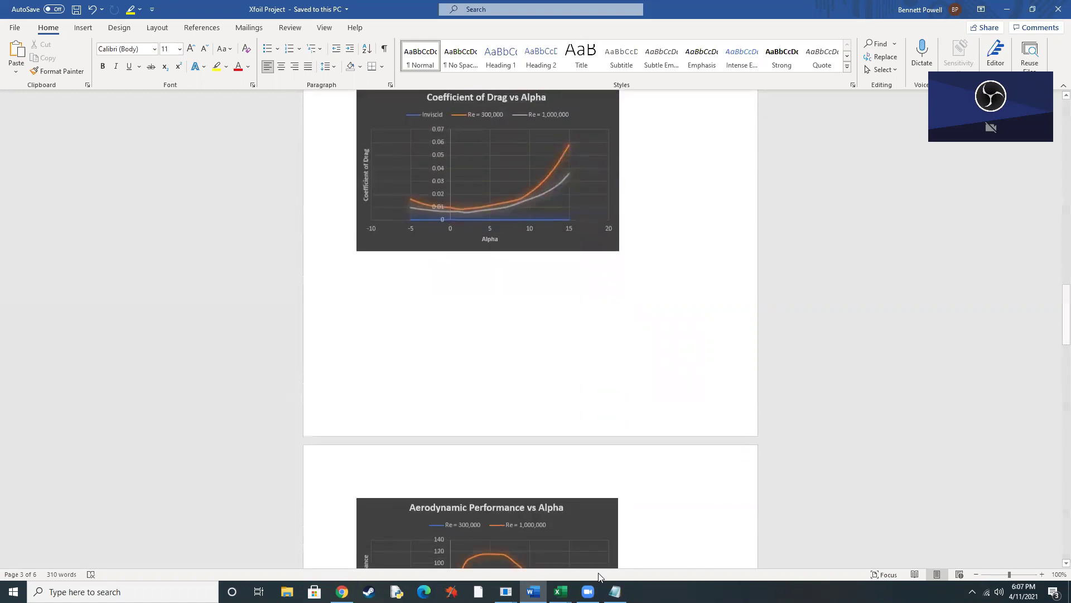
left_click(342, 592)
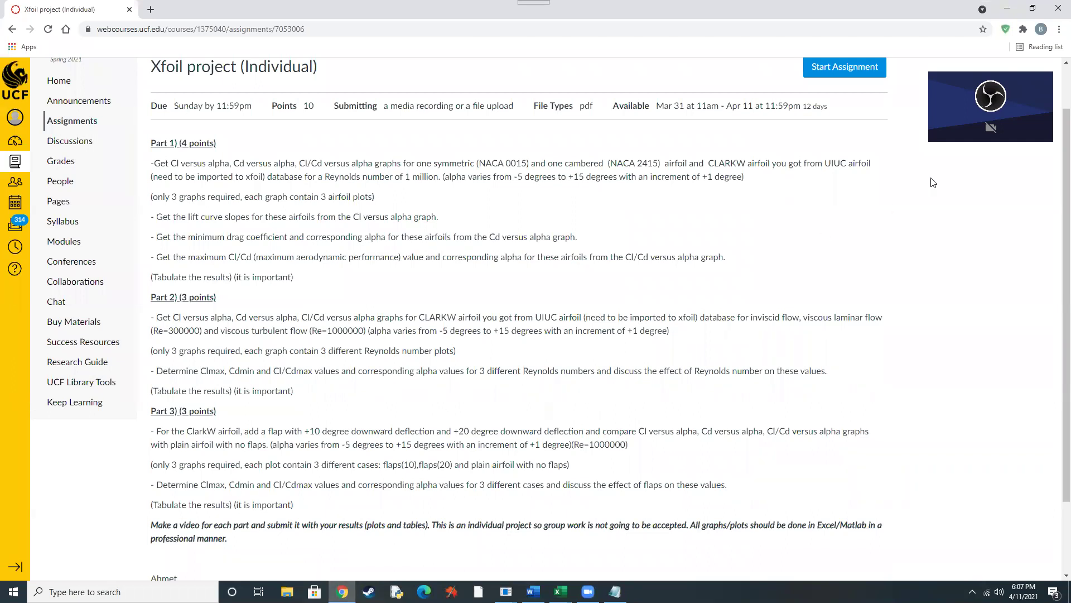
left_click(1007, 9)
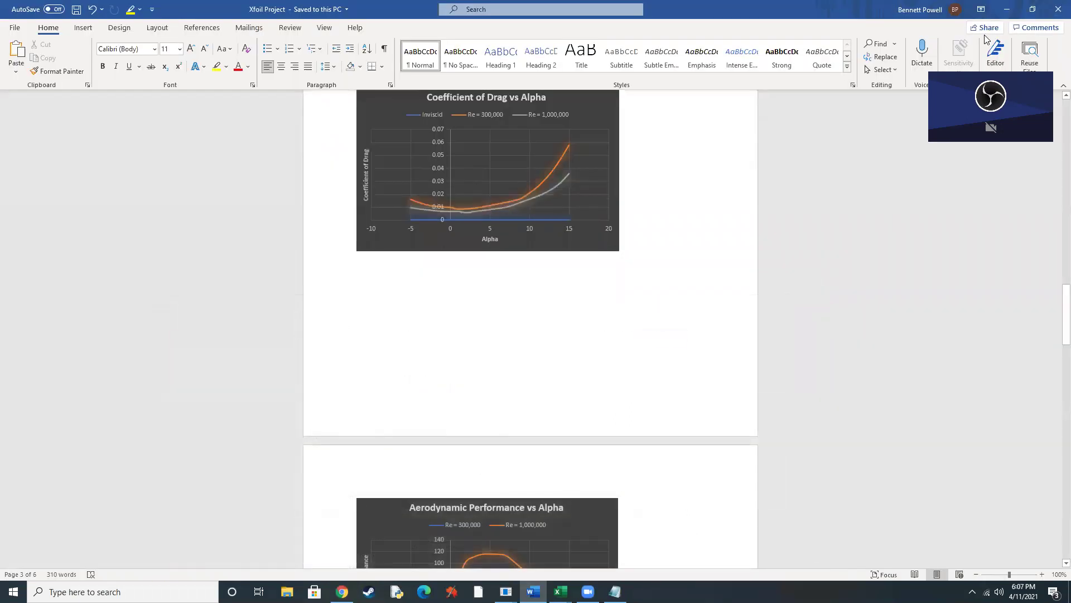
Minimize the Word and Excel windows and bring the xfoil console window back up on the desktop
left_click(1007, 9)
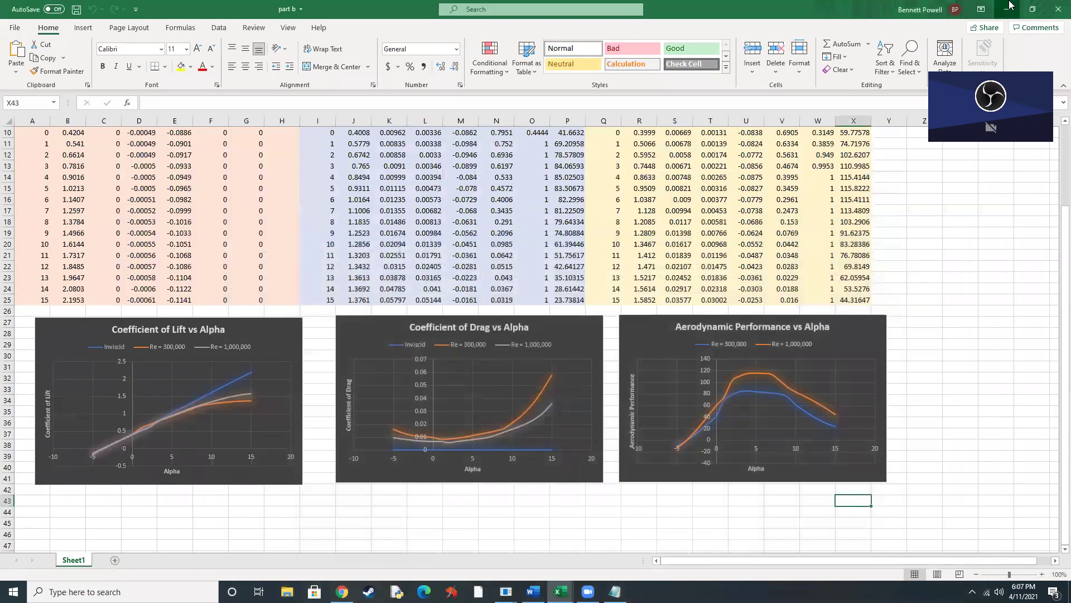
left_click(1009, 8)
left_click(1009, 7)
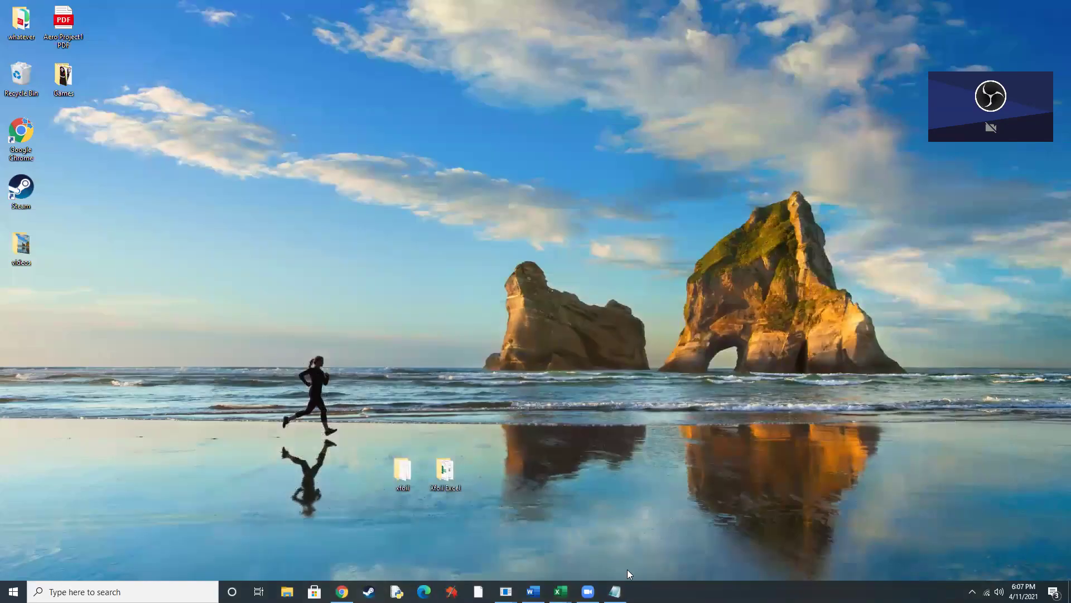
mouse_move(506, 591)
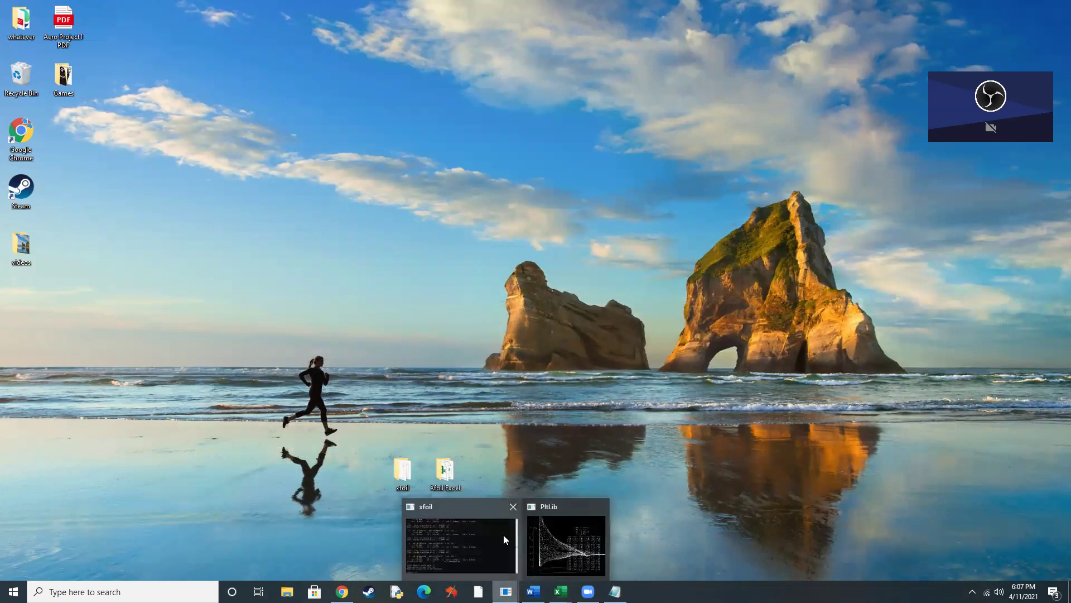
left_click(503, 534)
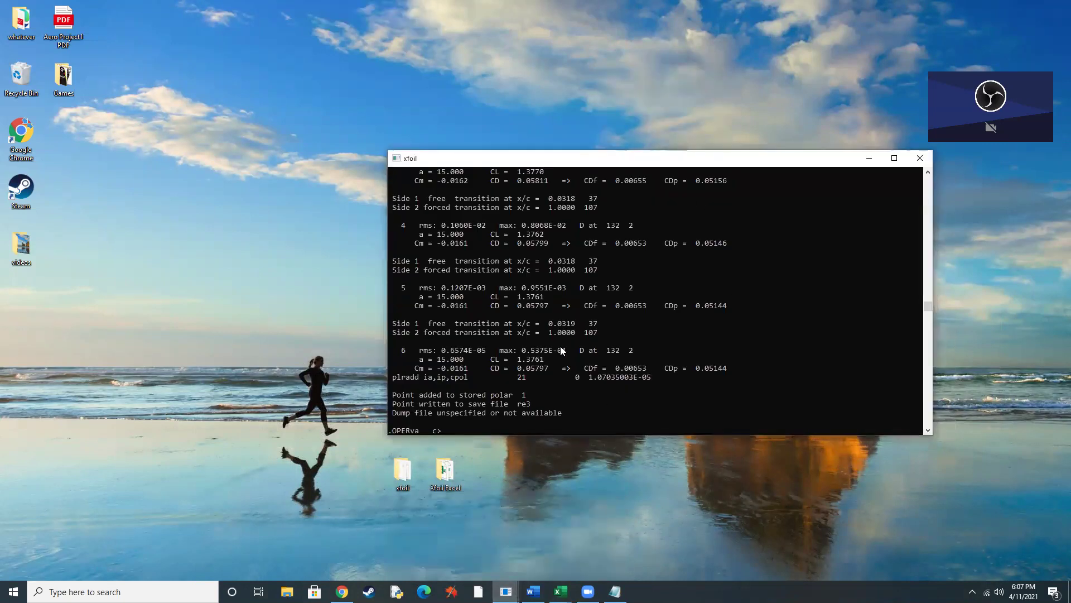